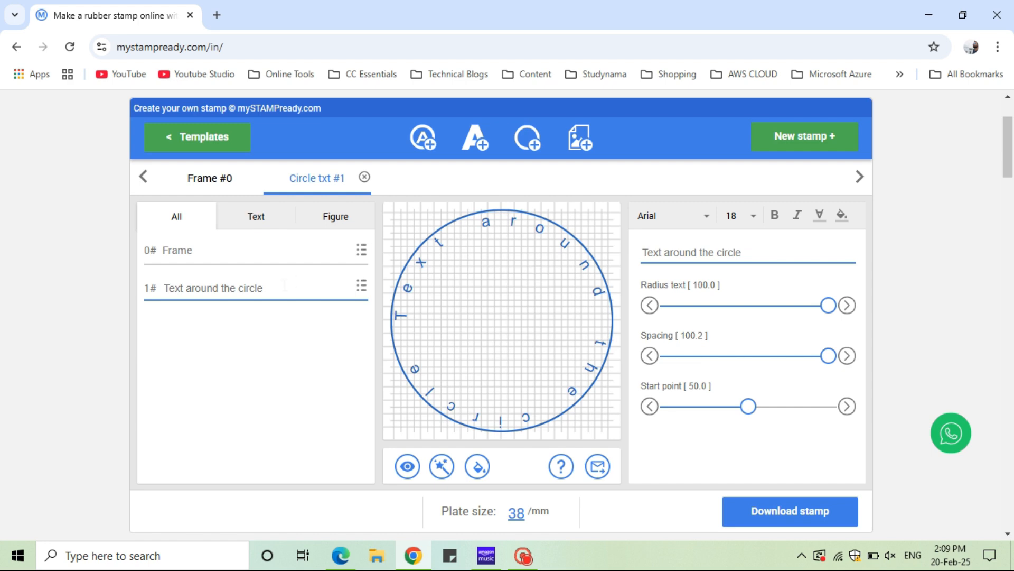
# Replace the placeholder text around the circle with "ABC COMPANY PVT LTD | XYZ ADDRESS"
pyautogui.hotkey('ctrl', 'a')
pyautogui.write('A B')
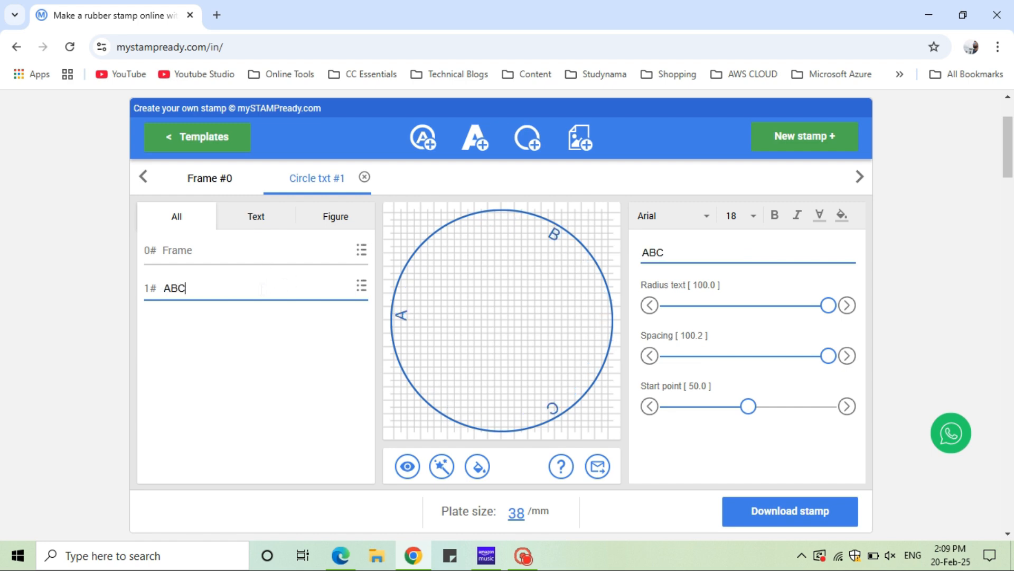
pyautogui.write('C COMPANY PVT L')
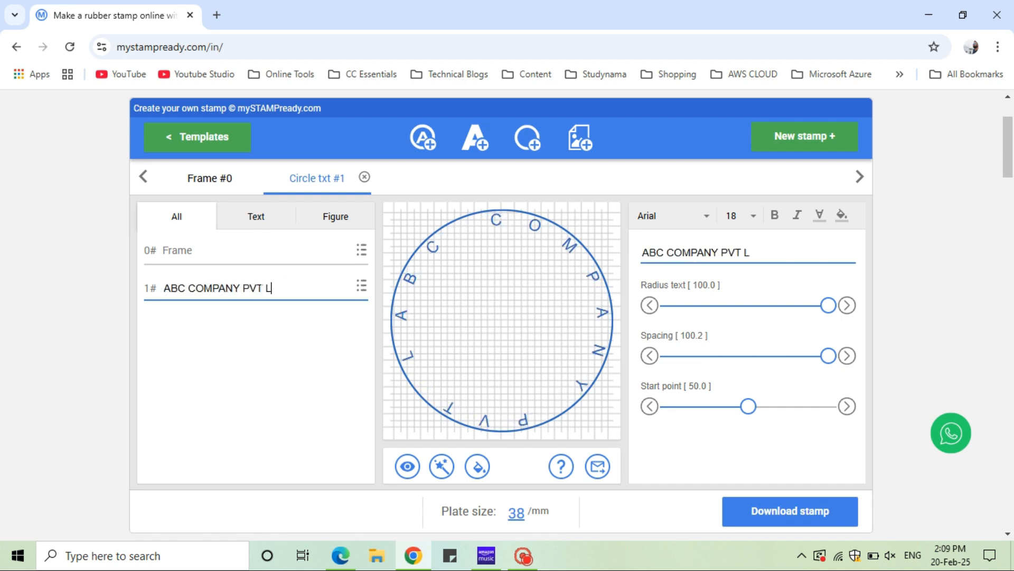
pyautogui.write('TD |')
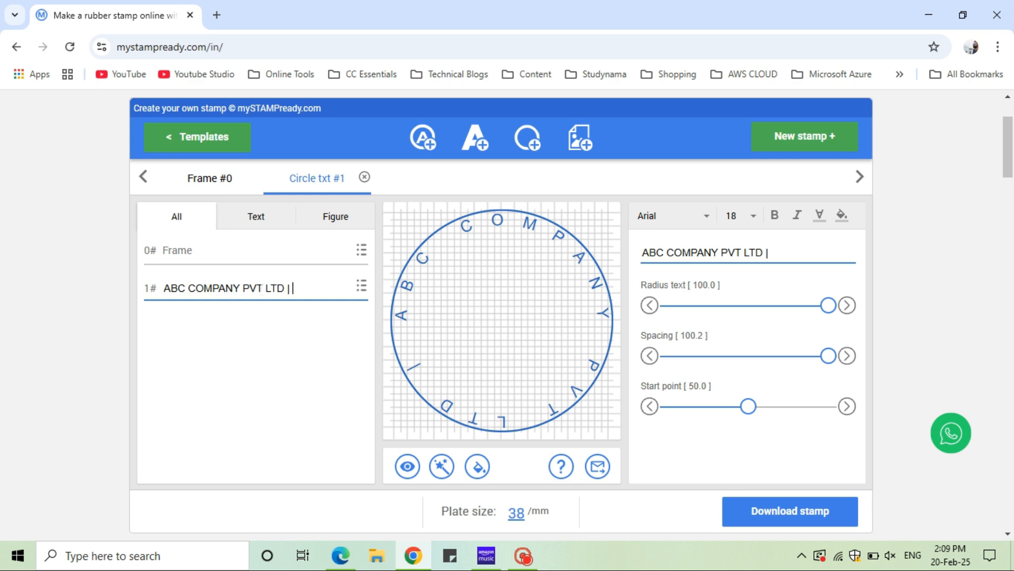
pyautogui.write(' XYZ ADDRESS')
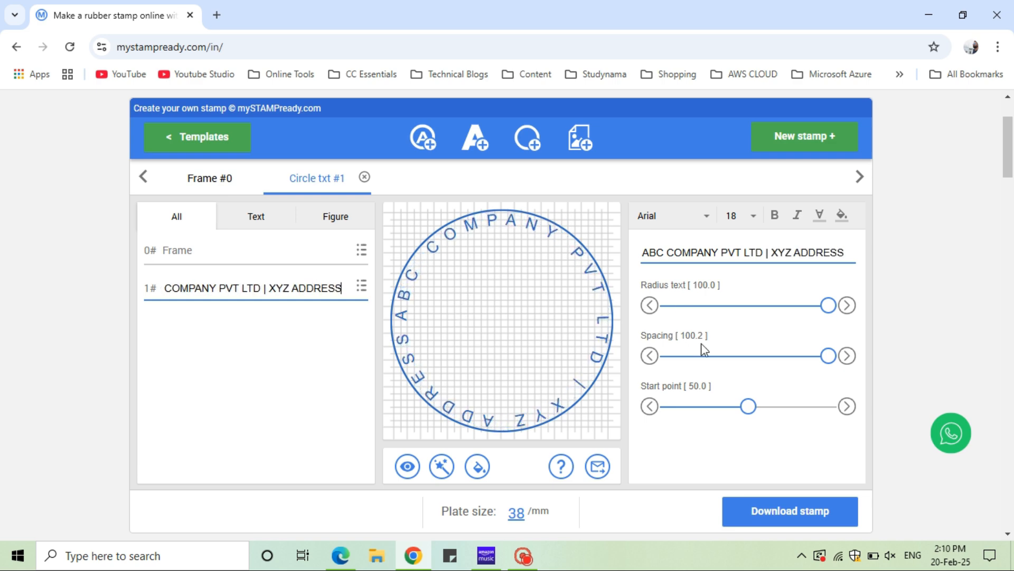
# Set the circular text's radius to 94.4, spacing to 97.0 and start point to 53.2
pyautogui.moveTo(833, 308)
pyautogui.mouseDown()
pyautogui.moveTo(806, 303)
pyautogui.moveTo(820, 307)
pyautogui.mouseUp()
pyautogui.moveTo(831, 361)
pyautogui.mouseDown()
pyautogui.moveTo(772, 355)
pyautogui.moveTo(824, 356)
pyautogui.mouseUp()
pyautogui.moveTo(750, 409)
pyautogui.mouseDown()
pyautogui.moveTo(811, 408)
pyautogui.moveTo(760, 396)
pyautogui.moveTo(753, 405)
pyautogui.mouseUp()
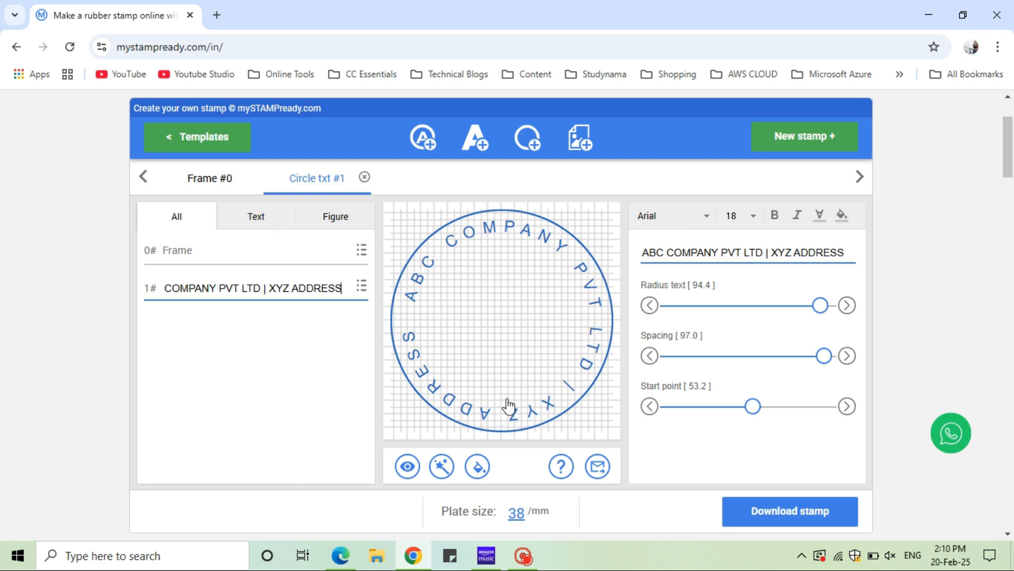
# Add a second circular frame inside the ring of text with radius 71.8, stroke width 0.8 and line break 0.0
pyautogui.click(528, 138)
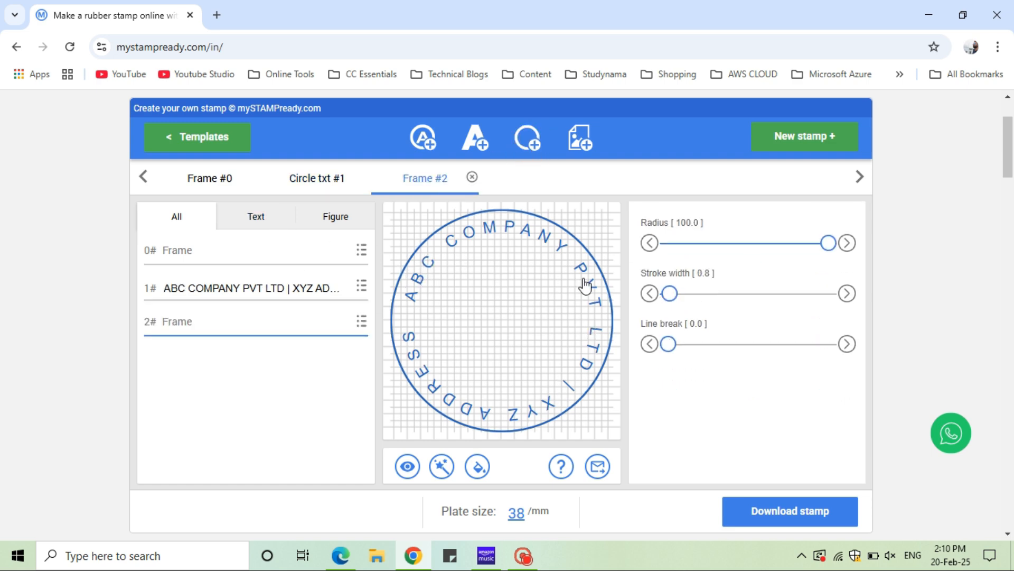
pyautogui.moveTo(820, 249); pyautogui.dragTo(786, 242)
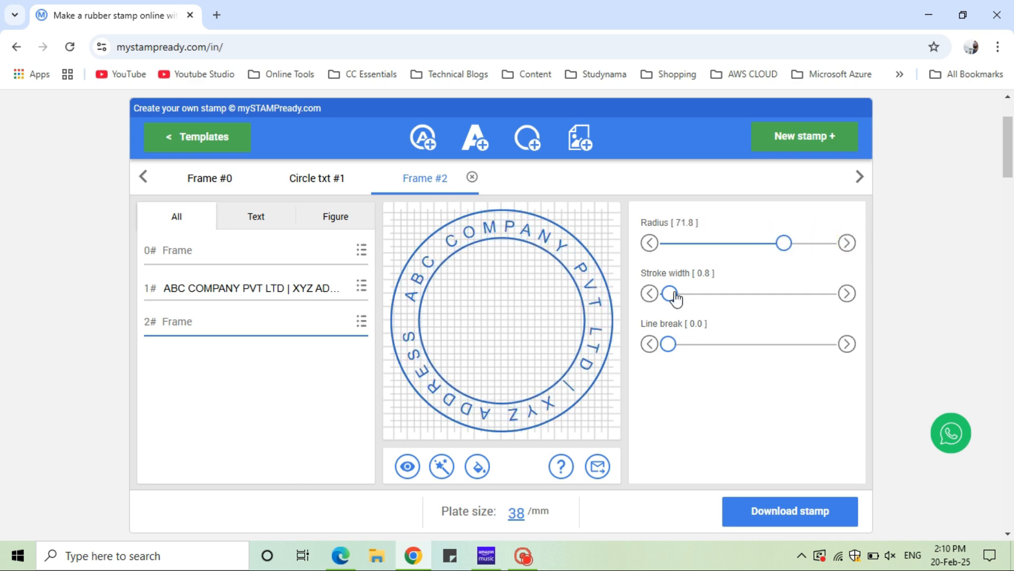
pyautogui.moveTo(674, 293)
pyautogui.mouseDown()
pyautogui.moveTo(682, 289)
pyautogui.moveTo(670, 292)
pyautogui.mouseUp()
pyautogui.moveTo(669, 343); pyautogui.dragTo(668, 347)
pyautogui.click(319, 256)
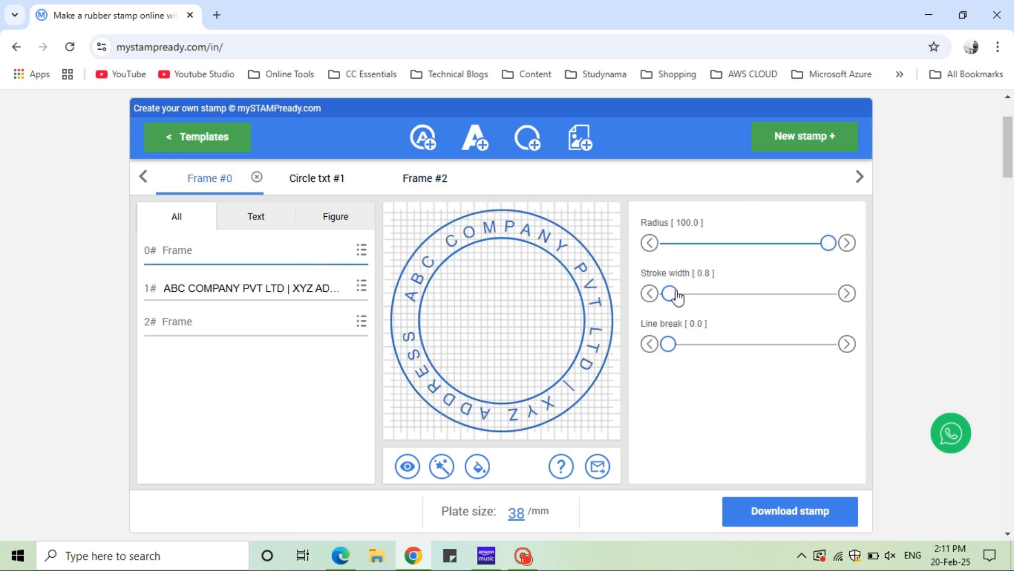
# Adjust the company text around the circle to radius 92.6, spacing 75.2 and start point 40.3
pyautogui.click(593, 291)
pyautogui.moveTo(821, 306)
pyautogui.mouseDown()
pyautogui.moveTo(810, 305)
pyautogui.moveTo(818, 305)
pyautogui.mouseUp()
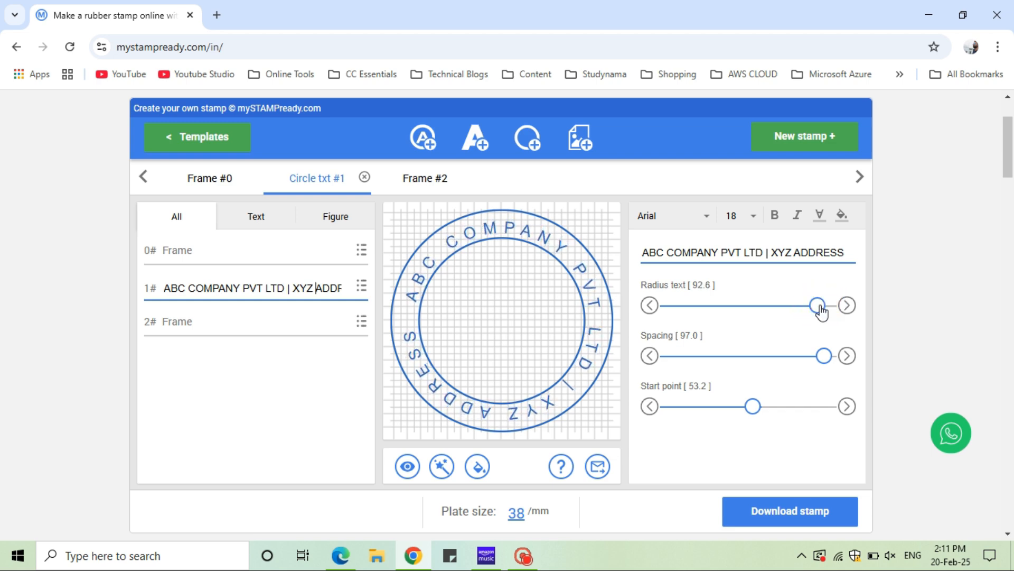
pyautogui.moveTo(823, 359); pyautogui.dragTo(788, 351)
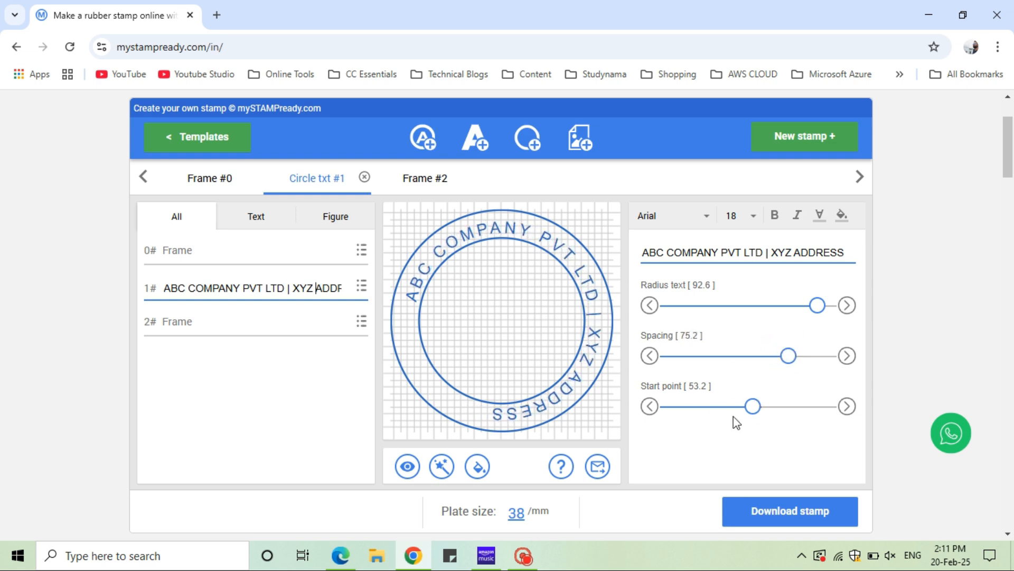
pyautogui.moveTo(753, 406)
pyautogui.mouseDown()
pyautogui.moveTo(770, 403)
pyautogui.moveTo(727, 390)
pyautogui.moveTo(739, 395)
pyautogui.mouseUp()
# Add two centre text elements to the stamp, one reading "Authorised" and the other "Signatory"
pyautogui.click(481, 140)
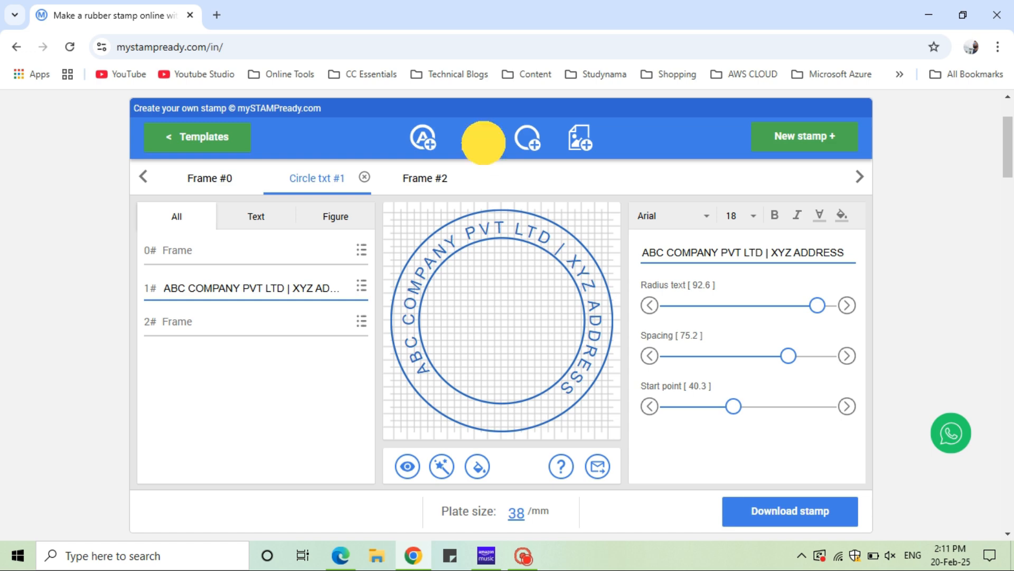
pyautogui.click(252, 354)
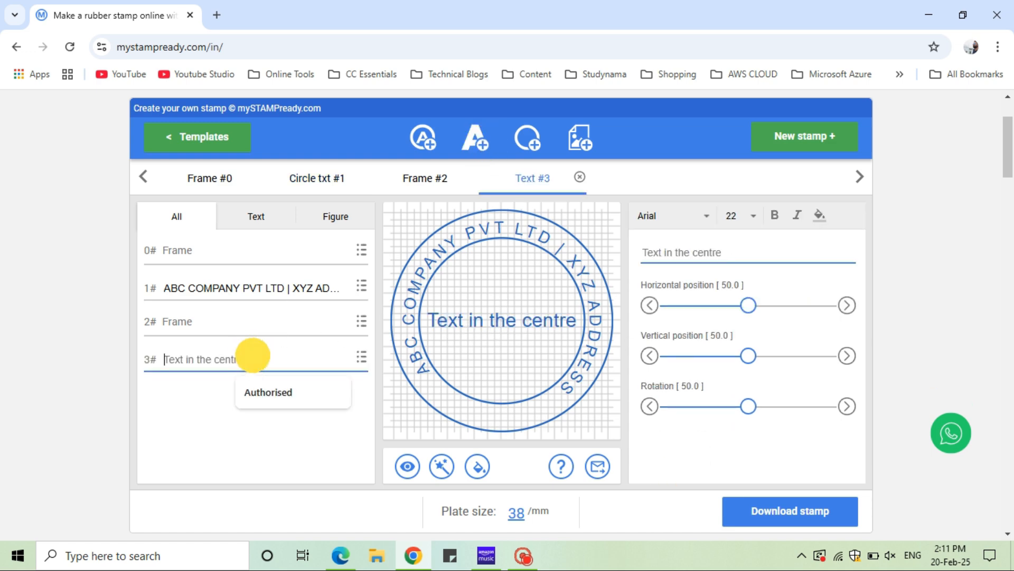
pyautogui.click(281, 393)
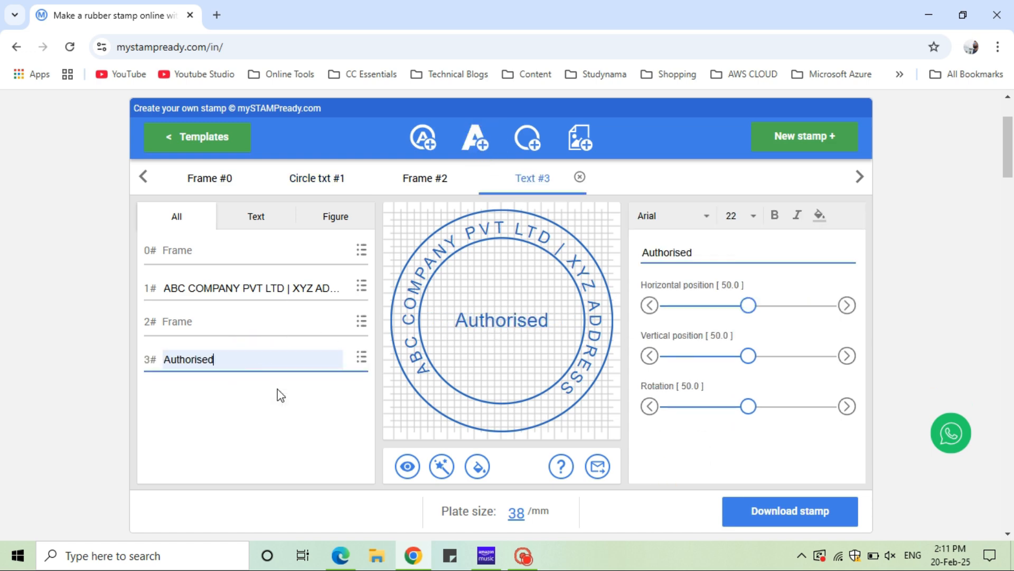
pyautogui.click(485, 155)
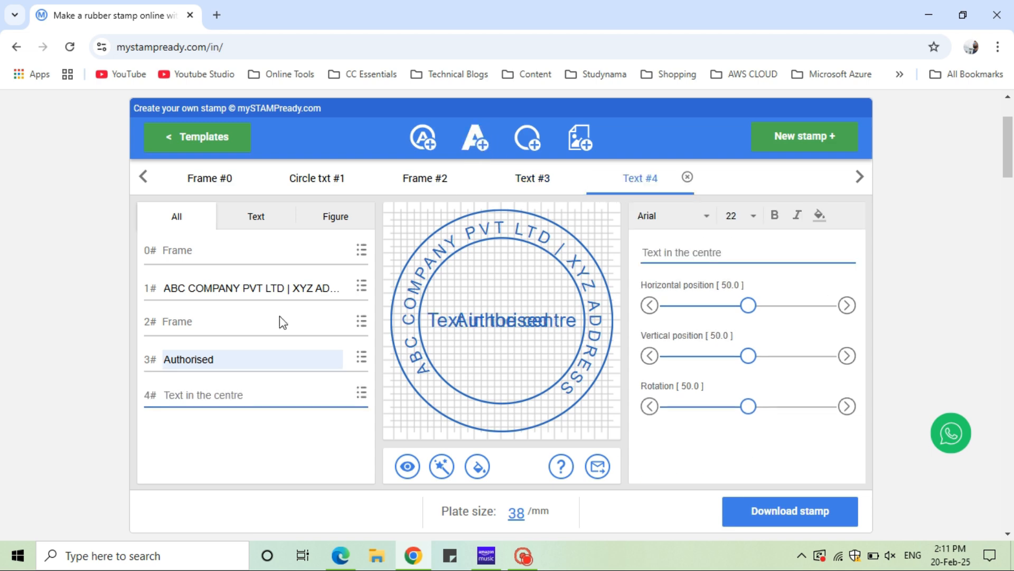
pyautogui.click(254, 394)
pyautogui.click(262, 425)
pyautogui.click(503, 321)
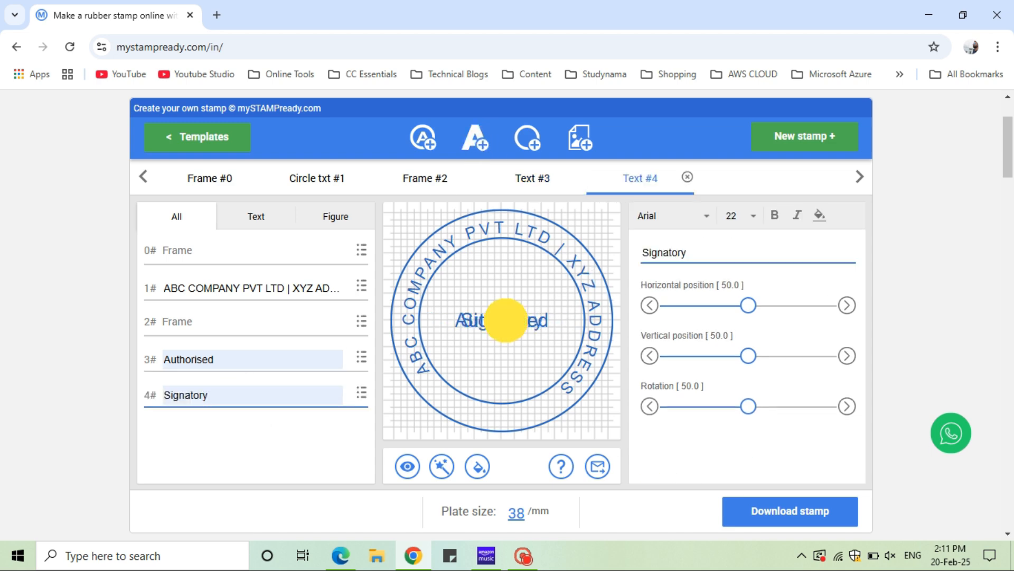
# Place "Signatory" below "Authorised" at horizontal position 50.5 and vertical position 57.9, with rotation 49.5
pyautogui.moveTo(740, 299)
pyautogui.mouseDown()
pyautogui.moveTo(804, 299)
pyautogui.moveTo(734, 301)
pyautogui.moveTo(749, 300)
pyautogui.mouseUp()
pyautogui.moveTo(752, 357); pyautogui.dragTo(762, 356)
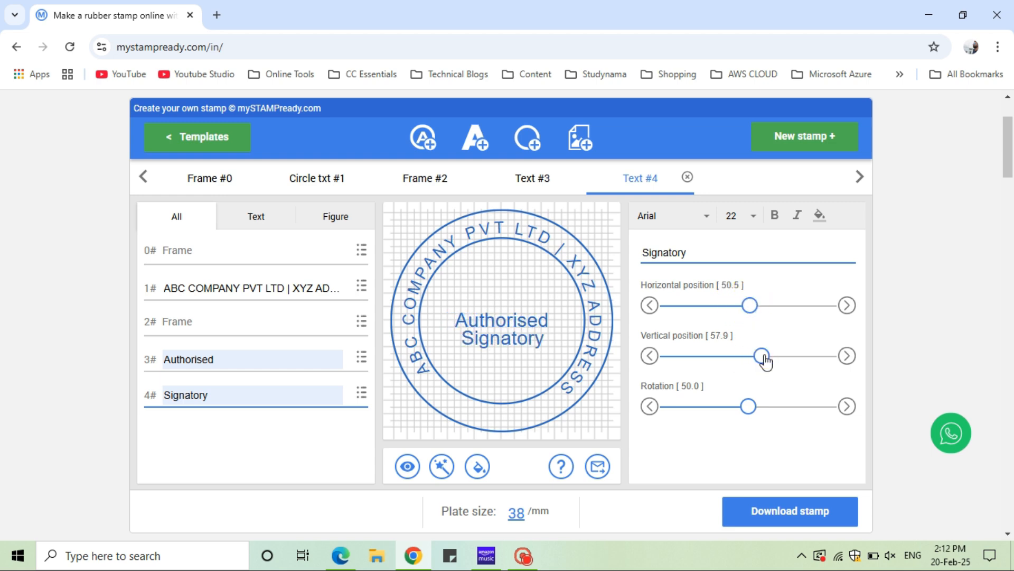
pyautogui.moveTo(751, 409); pyautogui.dragTo(748, 407)
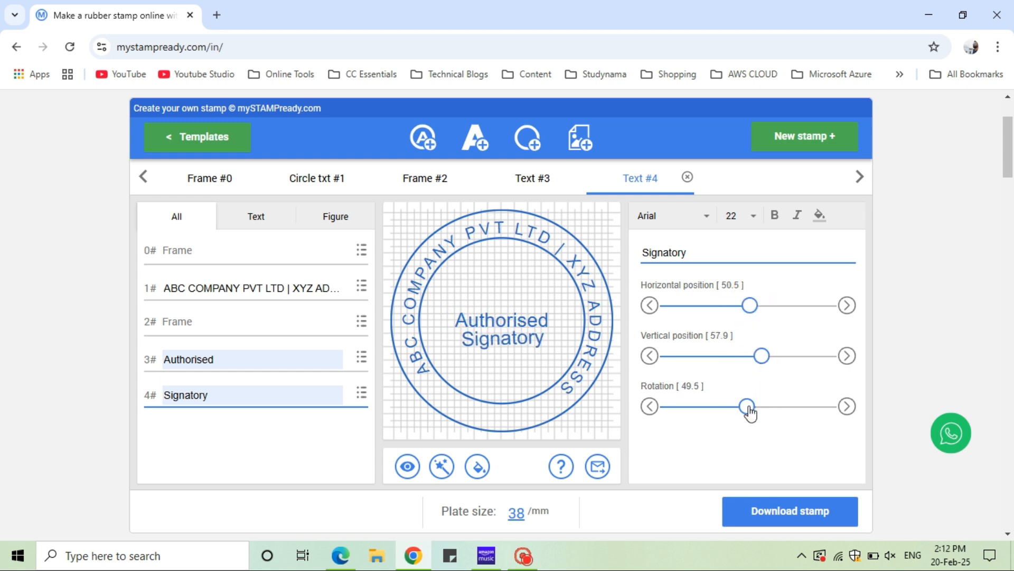
# Open the stamp's download options, dismiss saving the PNG sample, and choose the PROMO PNG download
pyautogui.click(795, 510)
pyautogui.click(293, 391)
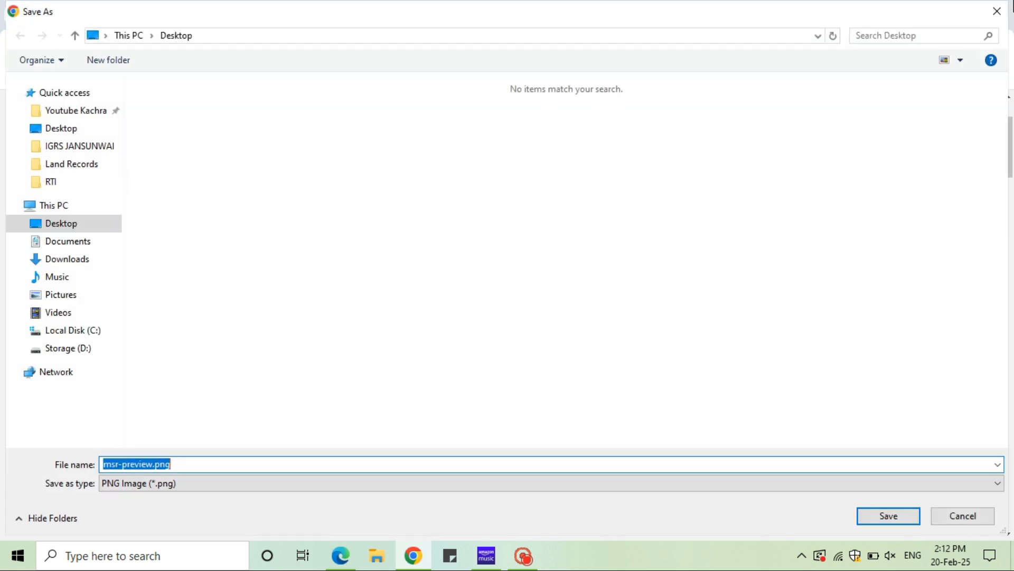
pyautogui.click(998, 11)
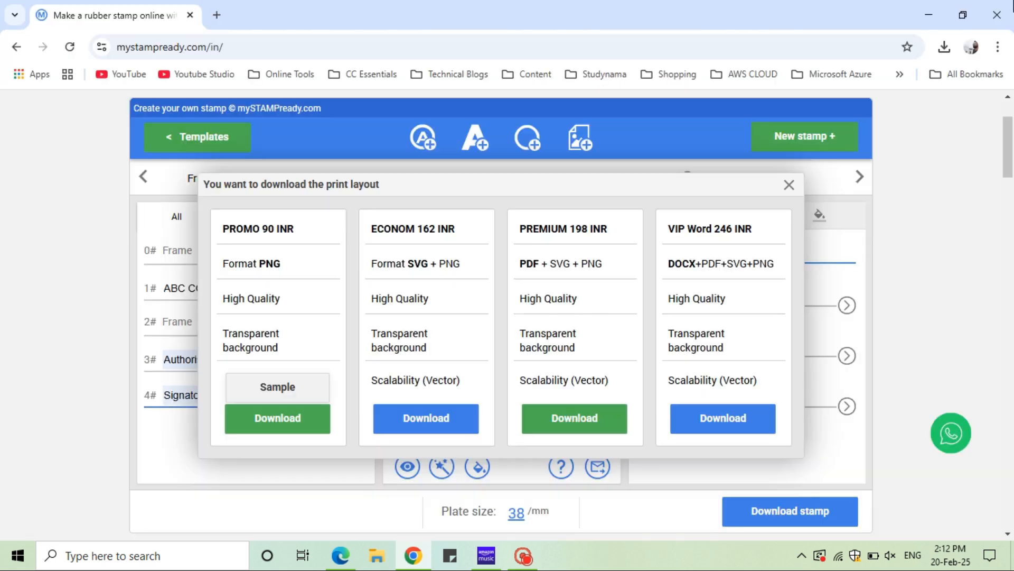
pyautogui.click(273, 423)
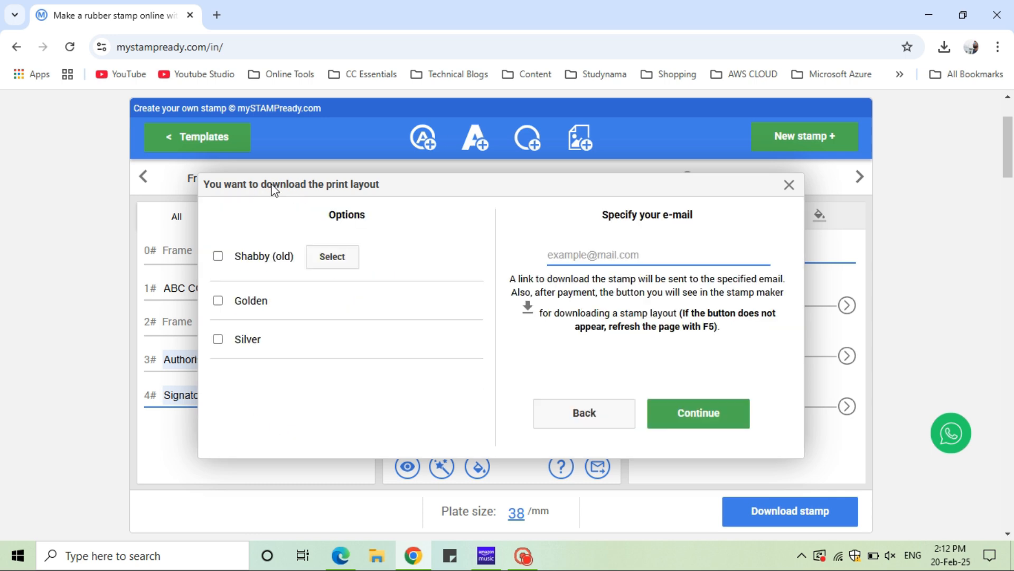
# Enable the Shabby (old) effect, compare the worn variants, and apply the first one in the second row
pyautogui.click(218, 257)
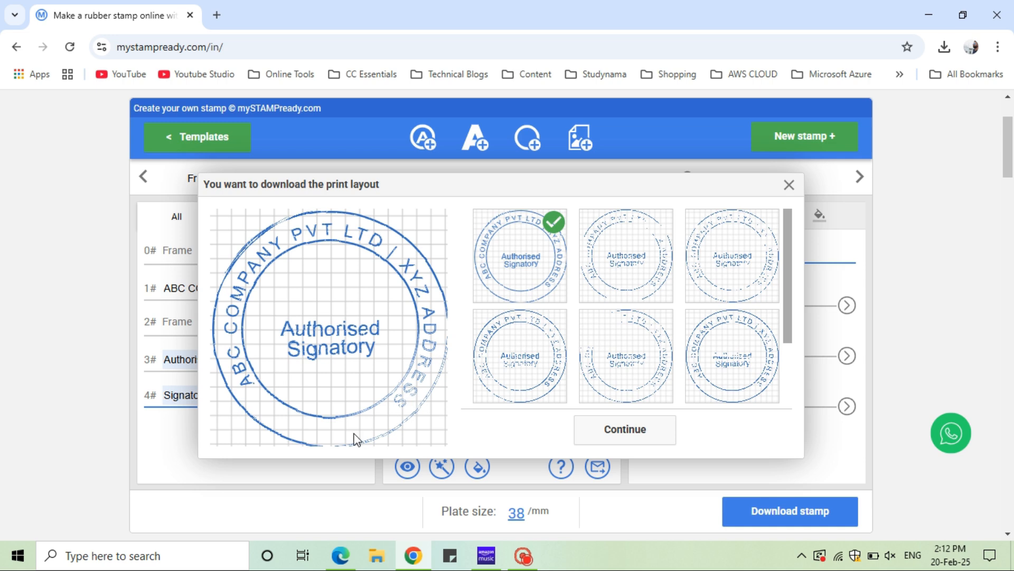
pyautogui.click(616, 281)
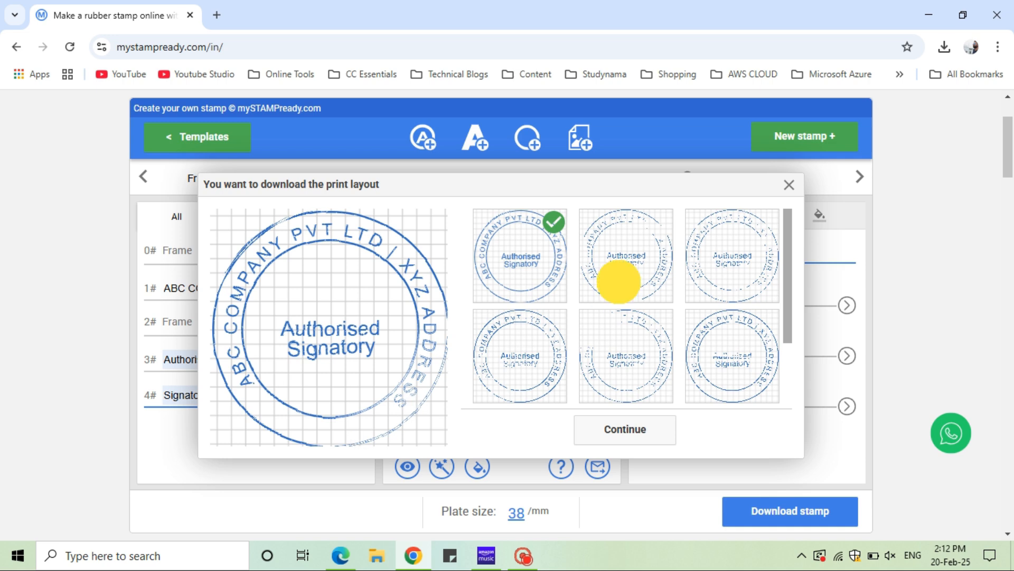
pyautogui.click(738, 247)
pyautogui.click(623, 375)
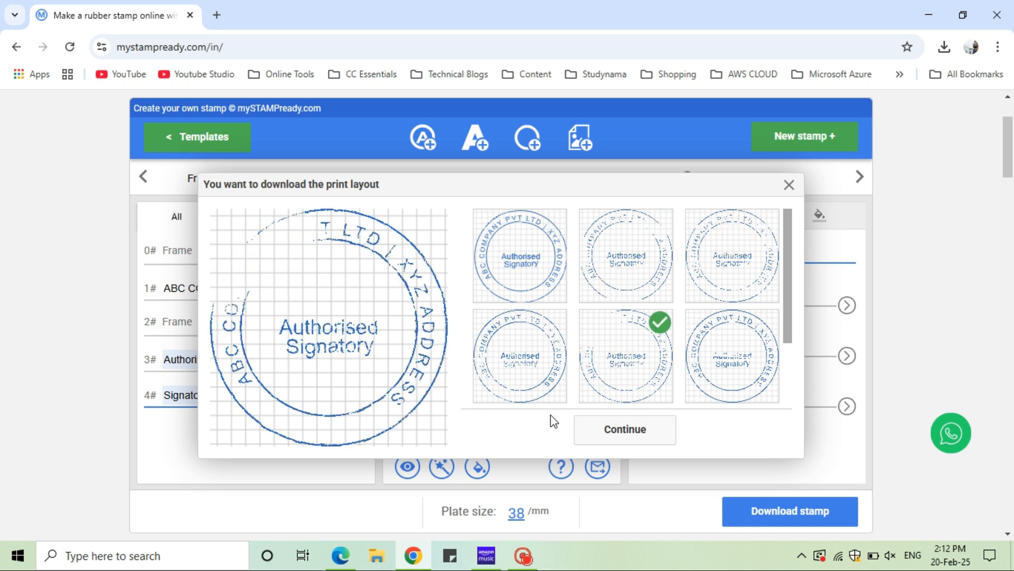
pyautogui.click(726, 363)
pyautogui.click(530, 359)
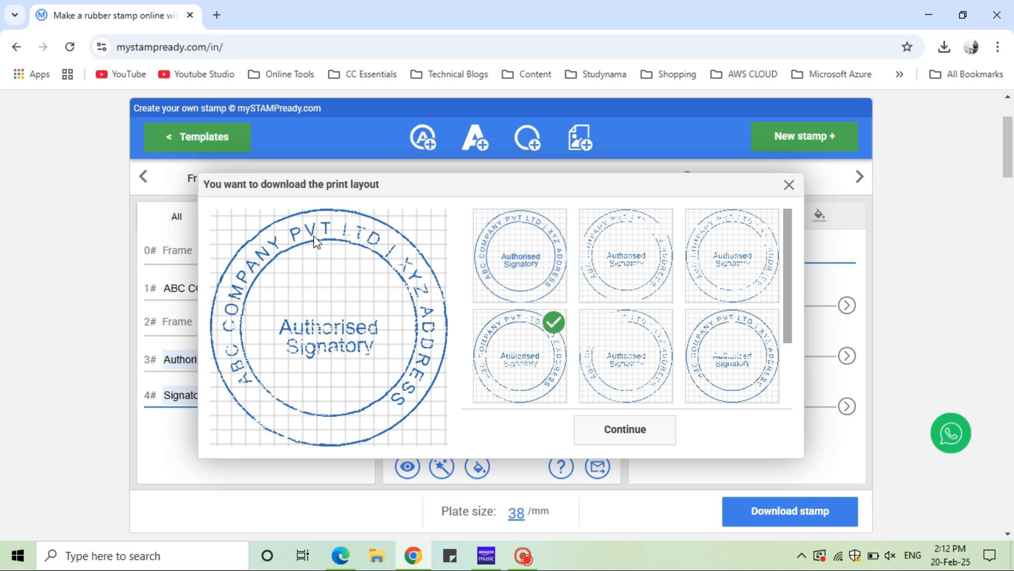
pyautogui.click(605, 423)
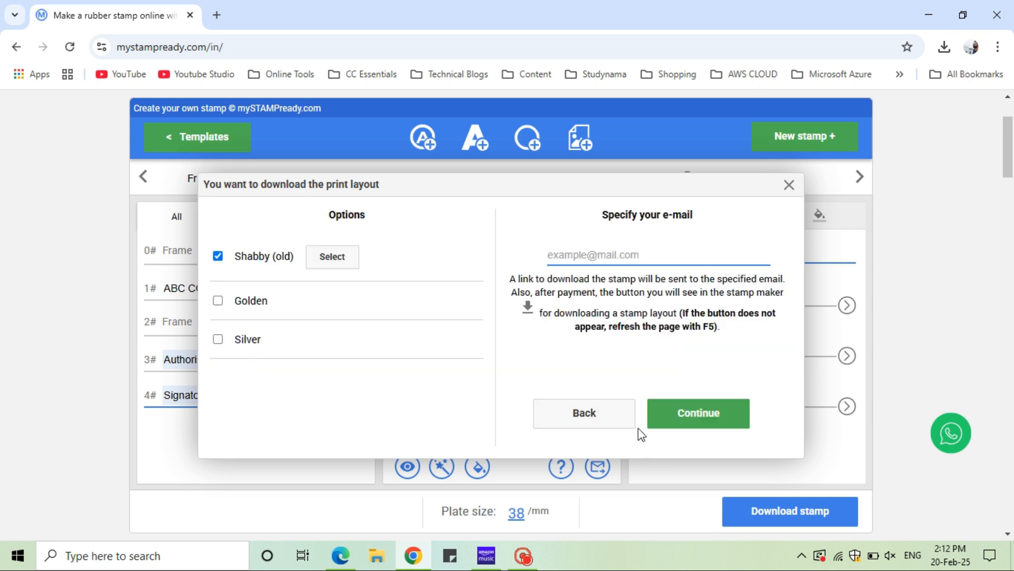
# Fill in the delivery e-mail and try to proceed with the PNG download
pyautogui.click(650, 255)
pyautogui.click(664, 285)
pyautogui.click(697, 413)
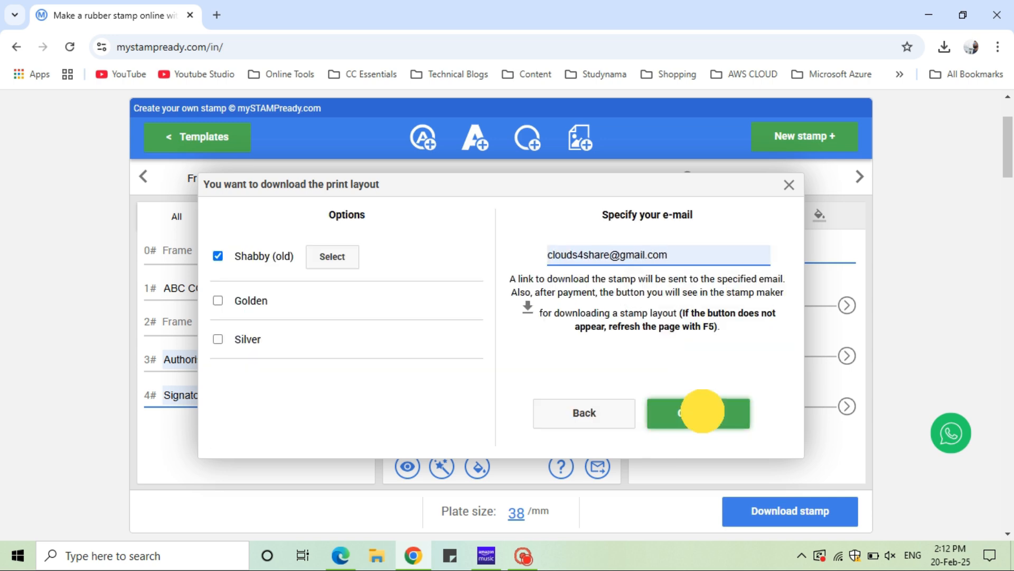
pyautogui.click(615, 415)
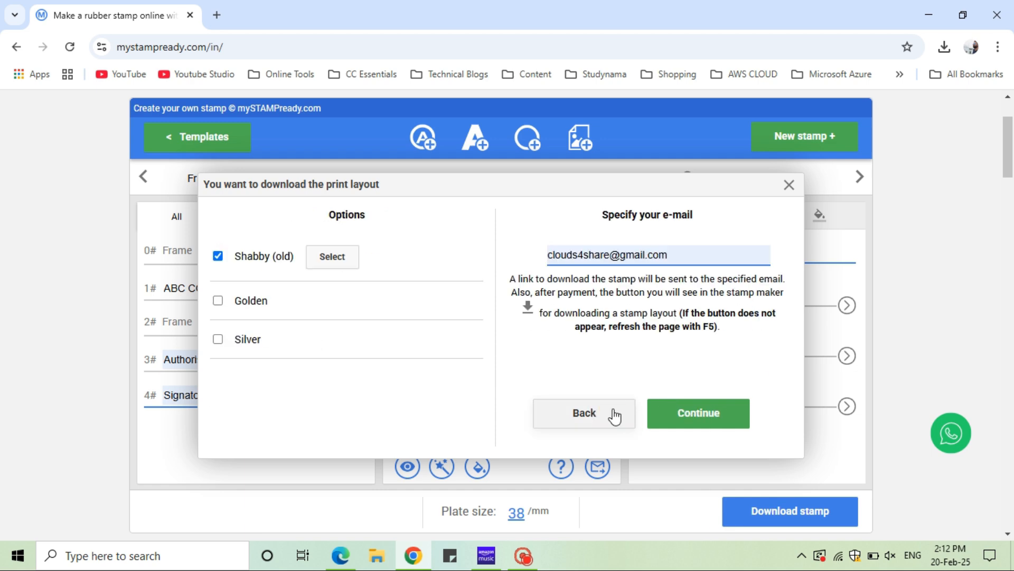
# Reopen the Shabby (old) variant selection and capture a rectangular screen snip of the whole large stamp preview
pyautogui.click(332, 257)
pyautogui.scroll(-1, 482, 367)
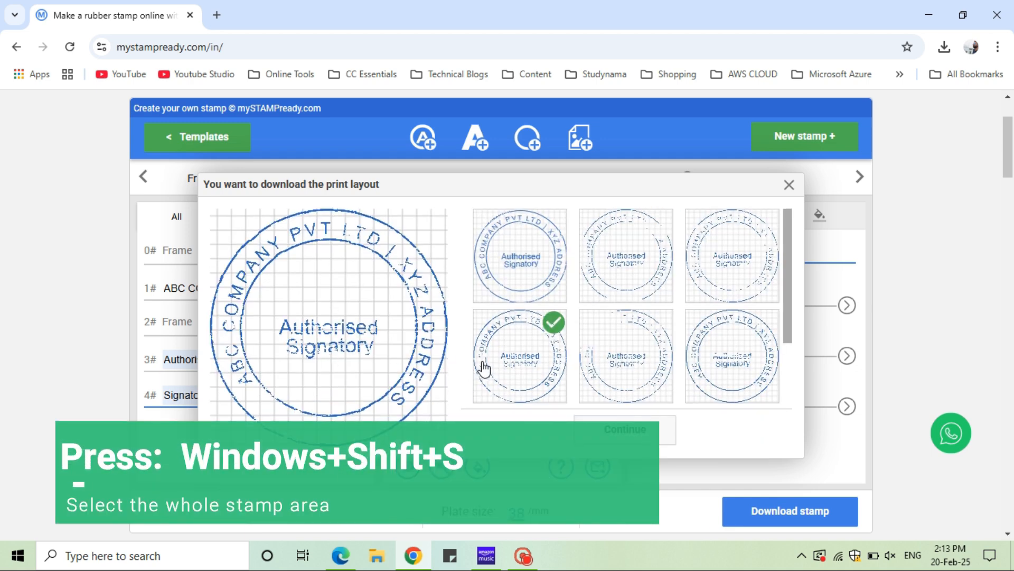
pyautogui.press('super+shift+s')
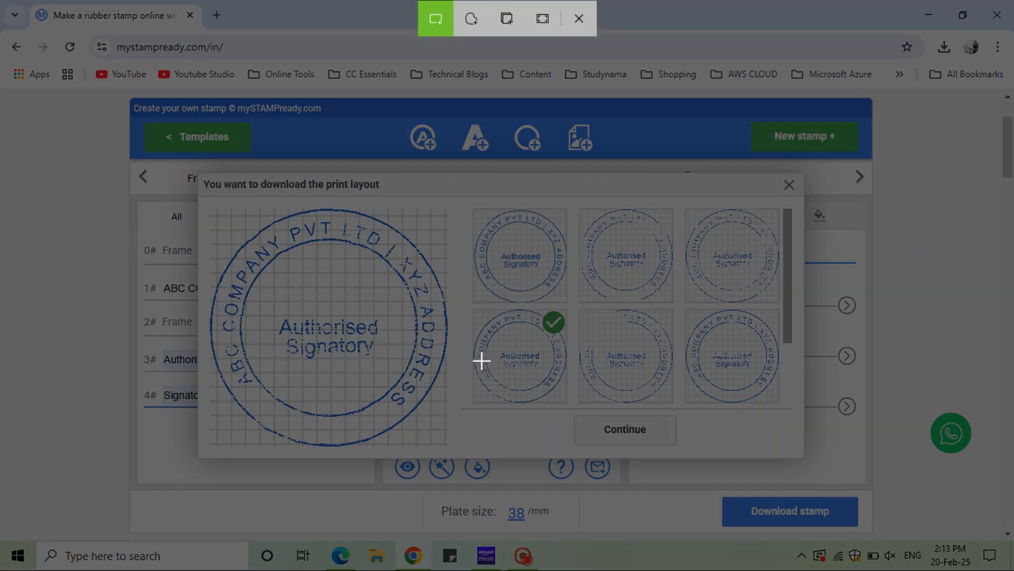
pyautogui.moveTo(198, 205)
pyautogui.mouseDown()
pyautogui.moveTo(317, 439)
pyautogui.moveTo(456, 450)
pyautogui.mouseUp()
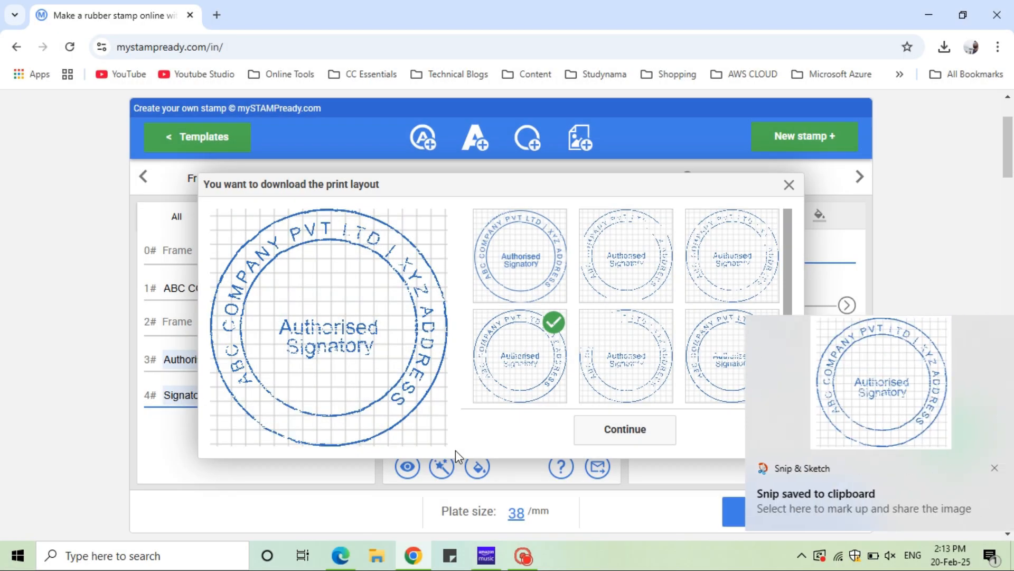
# Open the captured snip in Snip & Sketch, save it as a PNG on the Desktop, and close the editor
pyautogui.click(873, 446)
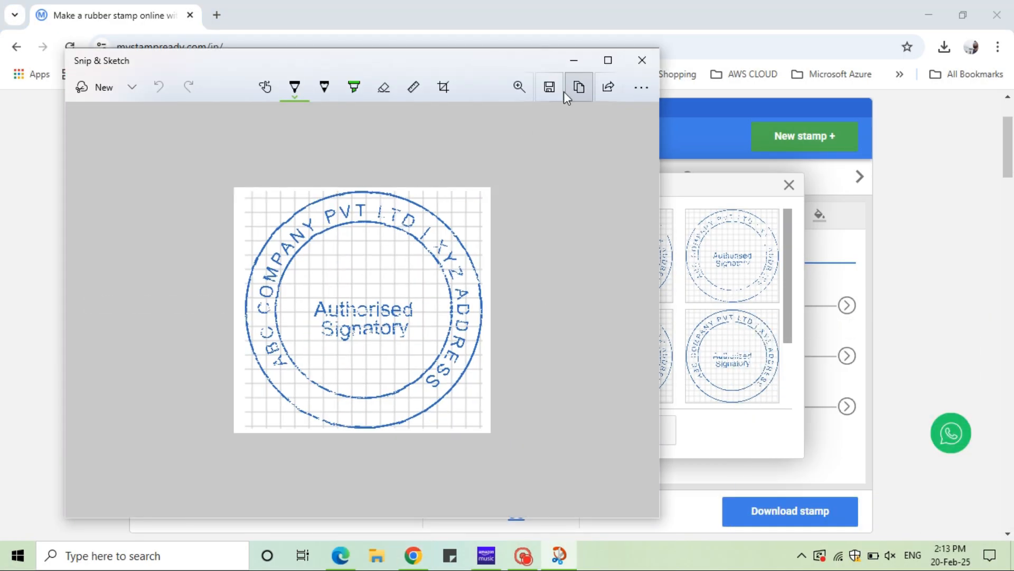
pyautogui.click(550, 93)
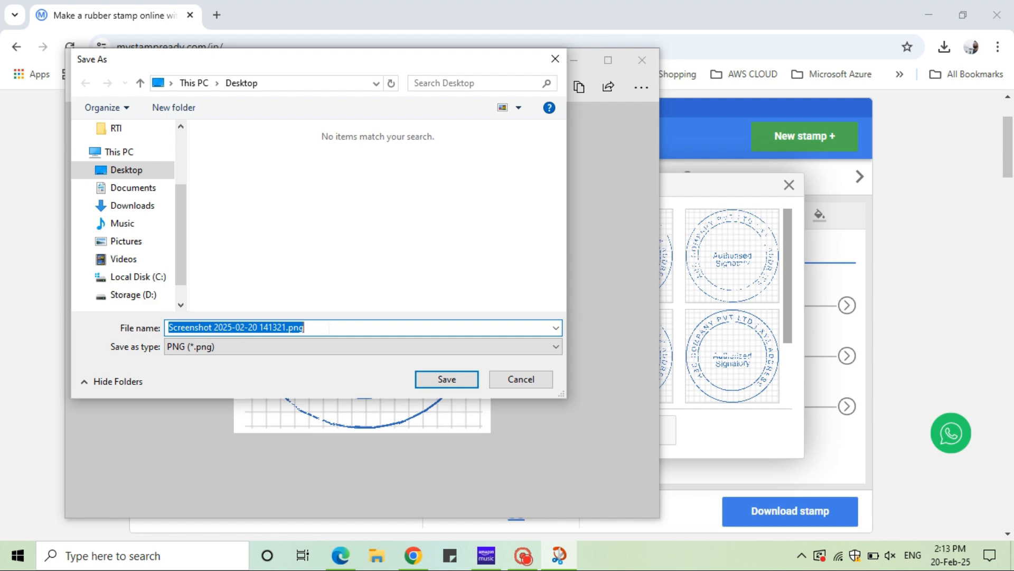
pyautogui.press('Return')
pyautogui.click(642, 60)
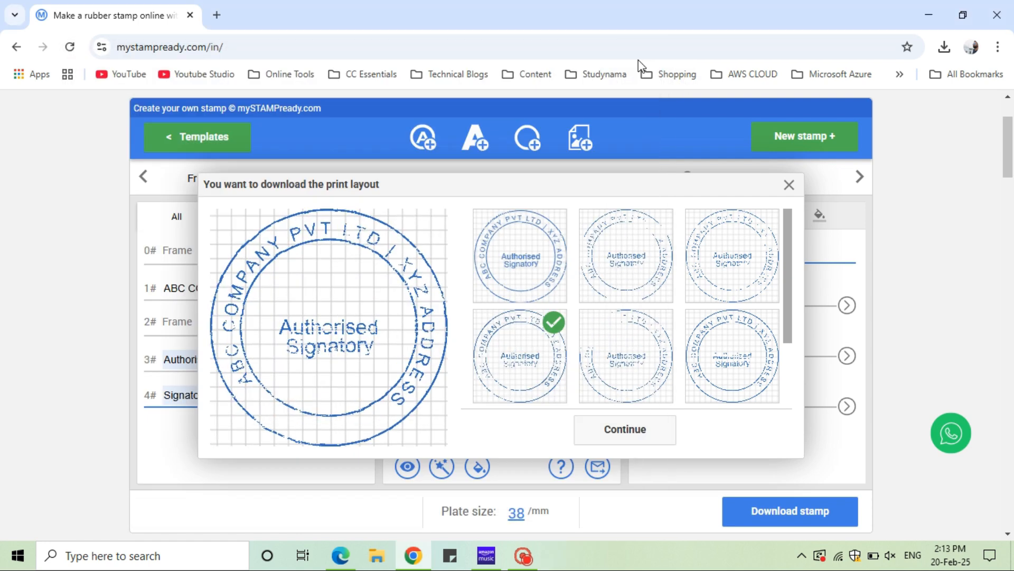
# Minimize the browser and open the saved stamp image from the desktop to inspect it
pyautogui.click(932, 12)
pyautogui.doubleClick(28, 185)
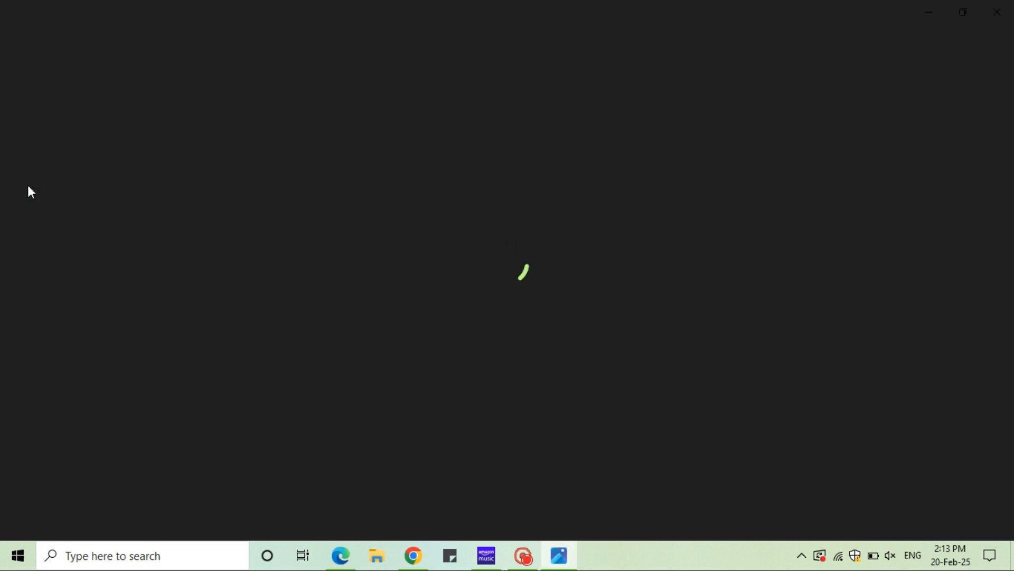
pyautogui.doubleClick(494, 287)
pyautogui.doubleClick(494, 287)
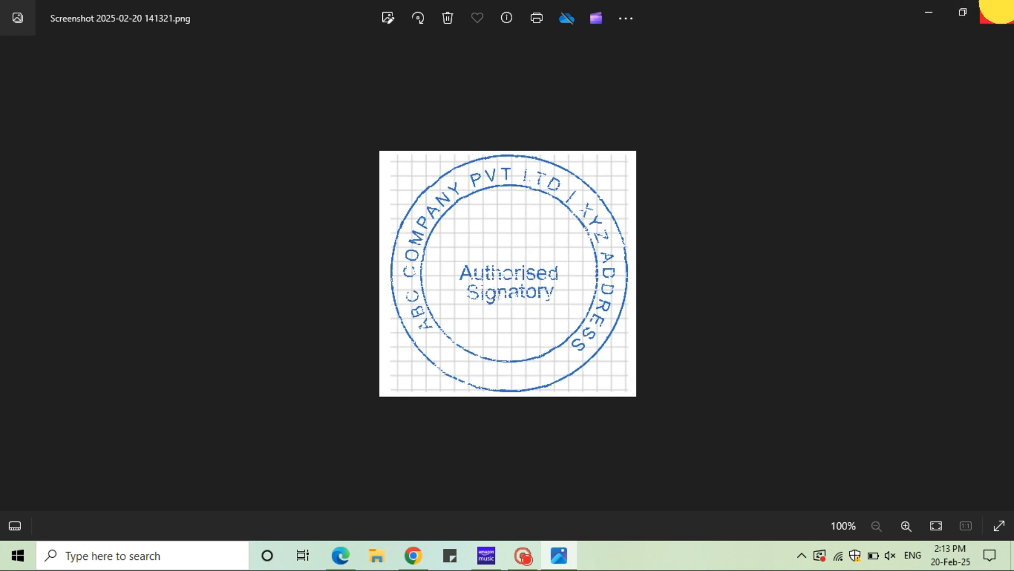
# Close the image viewer, open the remove.bg website in a new browser tab, and dismiss its cookie notice
pyautogui.click(998, 10)
pyautogui.click(413, 555)
pyautogui.click(216, 15)
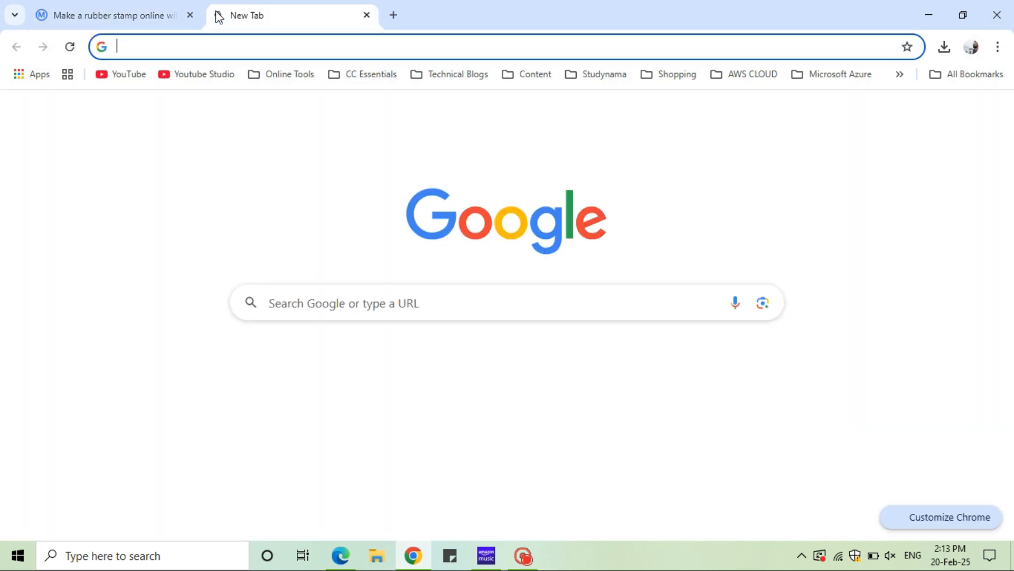
pyautogui.write('REMOV')
pyautogui.click(442, 115)
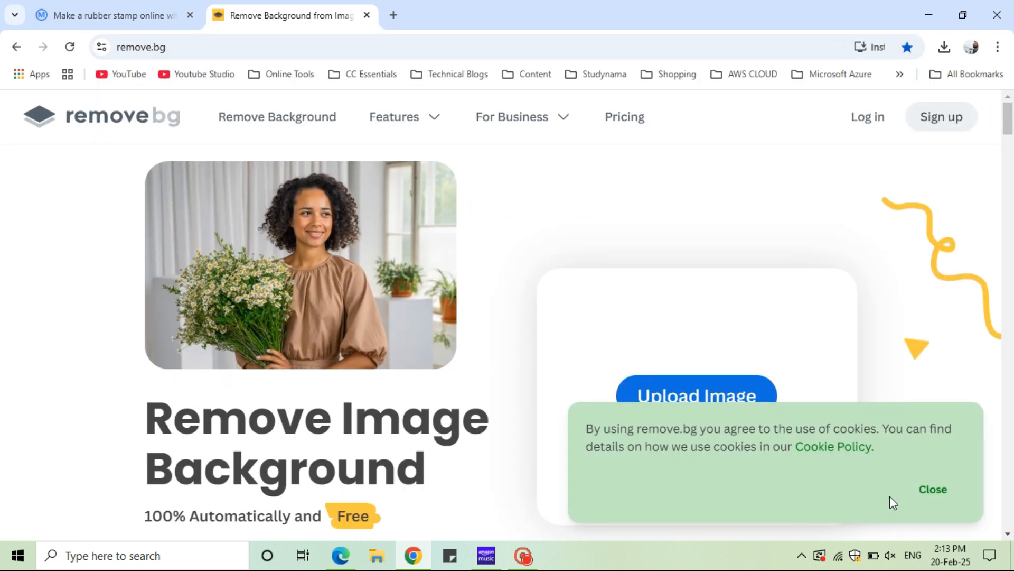
pyautogui.click(933, 491)
# Upload Screenshot 2025-02-20 141321.png from the Desktop for background removal and download the standard-resolution result to the Desktop
pyautogui.click(707, 397)
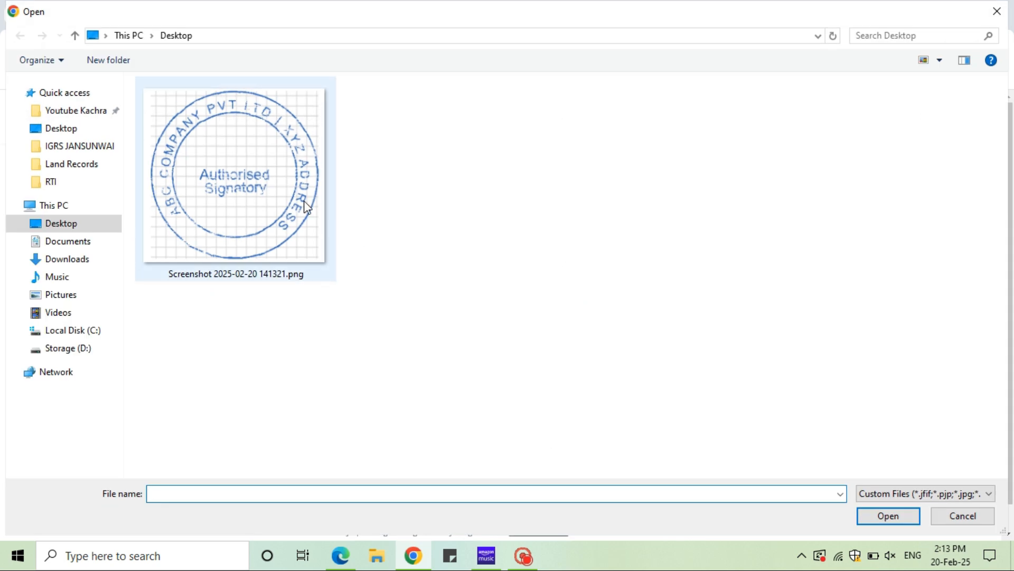
pyautogui.doubleClick(306, 207)
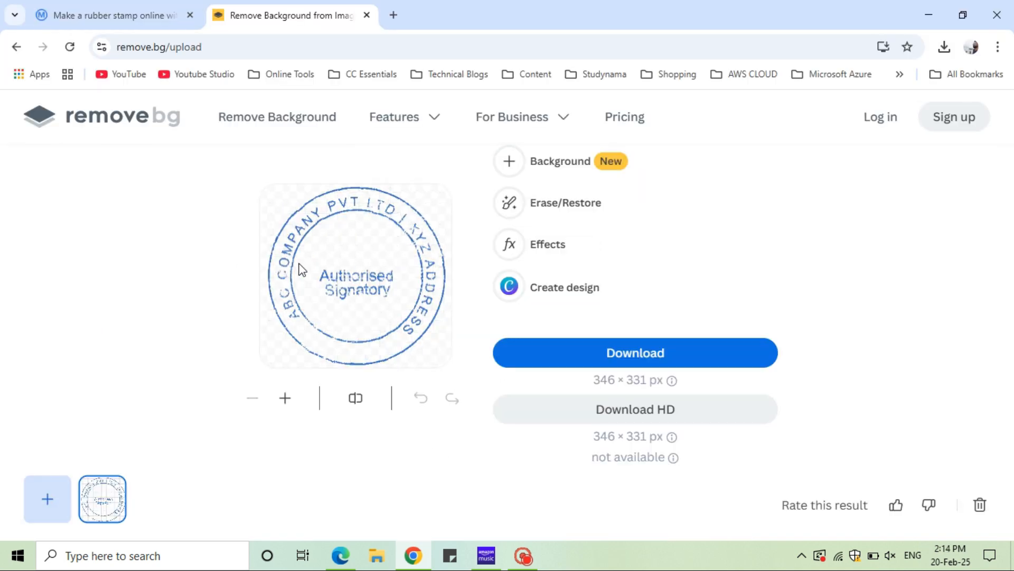
pyautogui.click(637, 357)
pyautogui.press('Return')
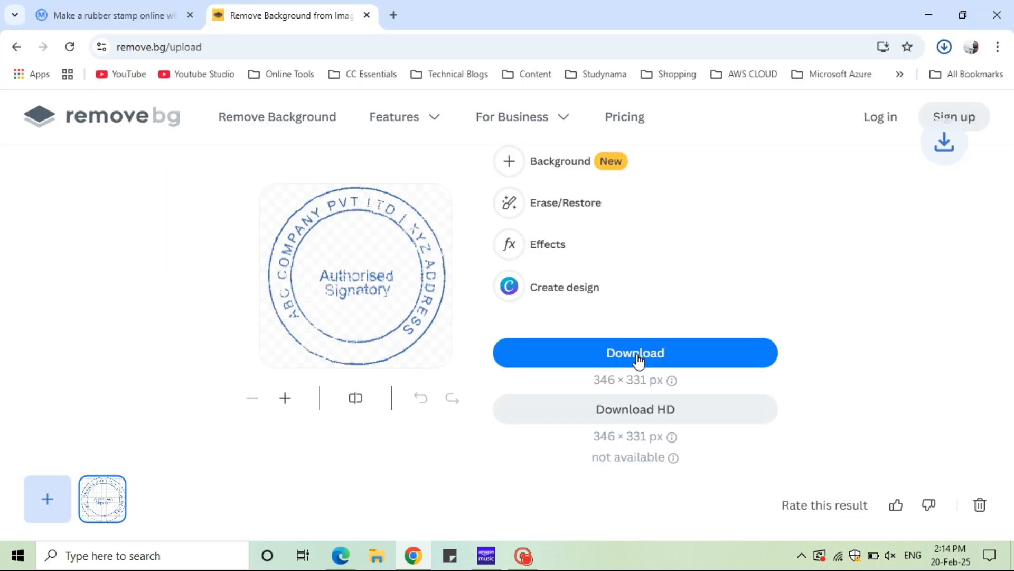
# Minimize the browser and open the downloaded background-free stamp image from the desktop to inspect it
pyautogui.click(931, 11)
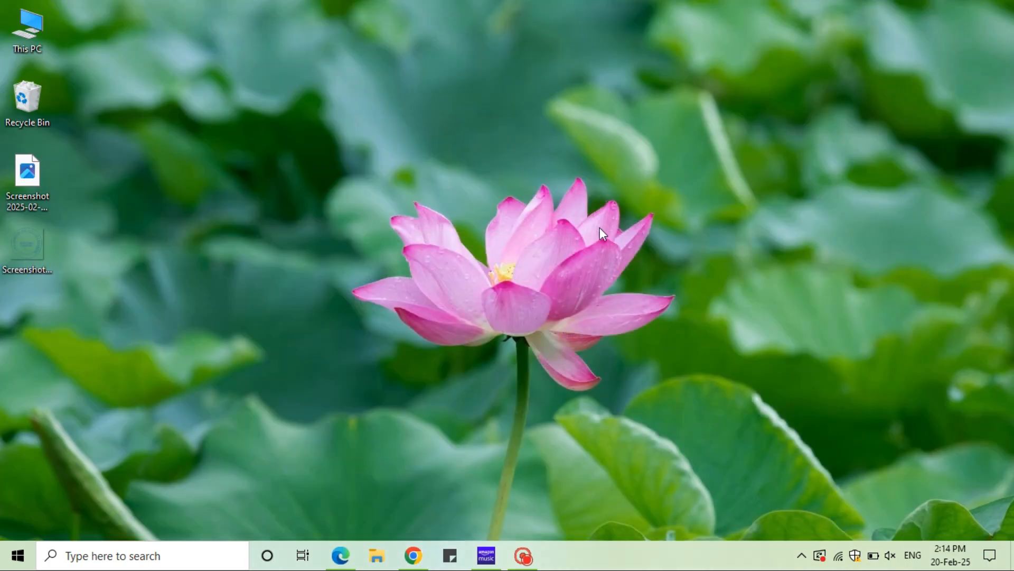
pyautogui.doubleClick(20, 249)
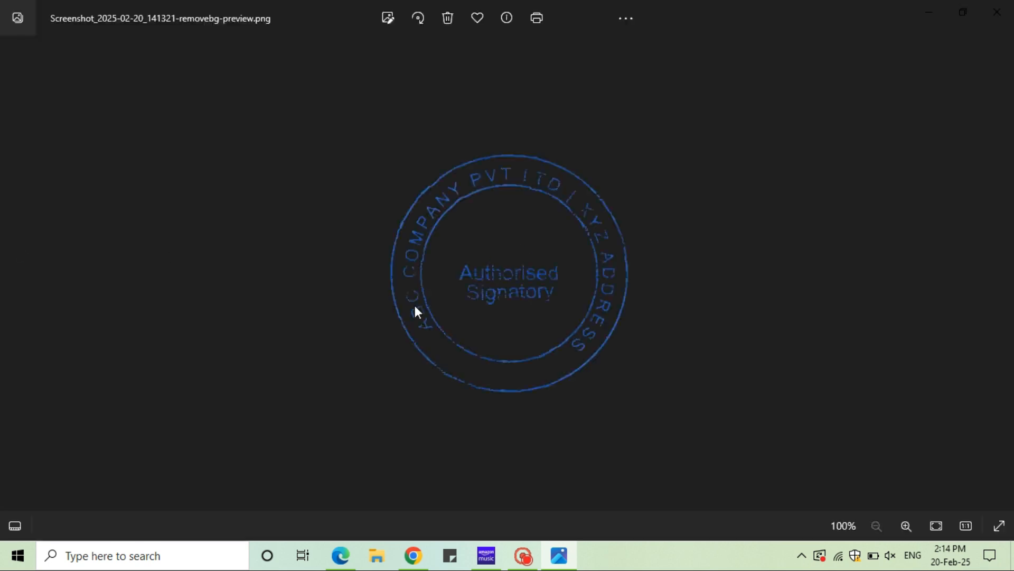
pyautogui.doubleClick(509, 270)
pyautogui.doubleClick(508, 268)
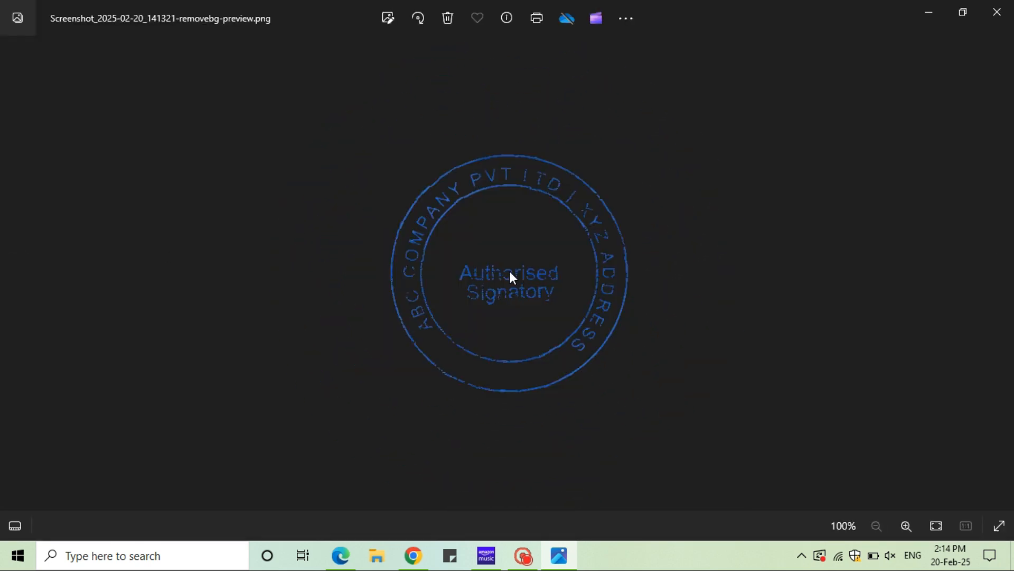
pyautogui.click(522, 294)
pyautogui.doubleClick(522, 296)
pyautogui.doubleClick(528, 293)
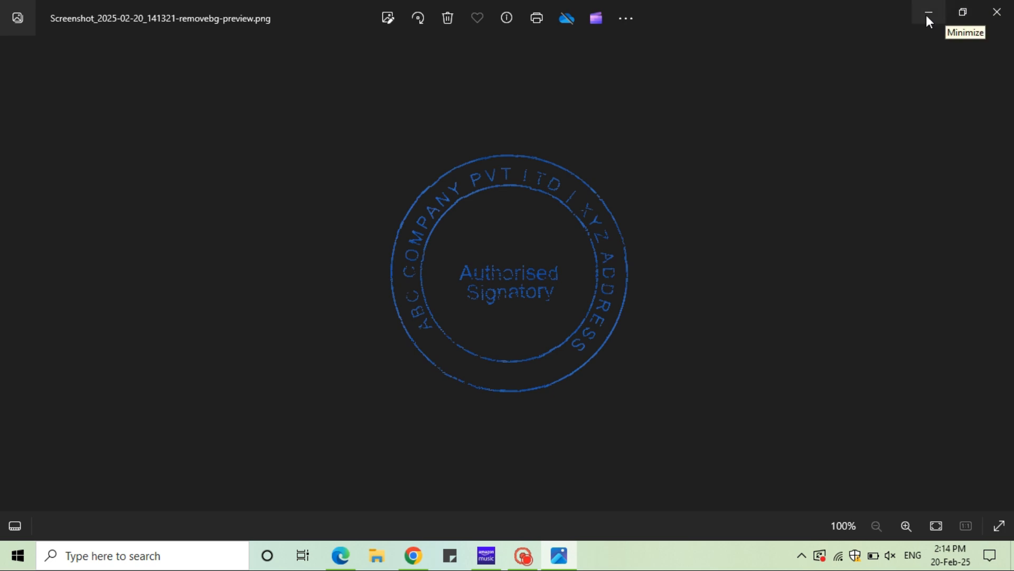
# Launch Word and create a blank document
pyautogui.press('super')
pyautogui.scroll(-3, 600, 315)
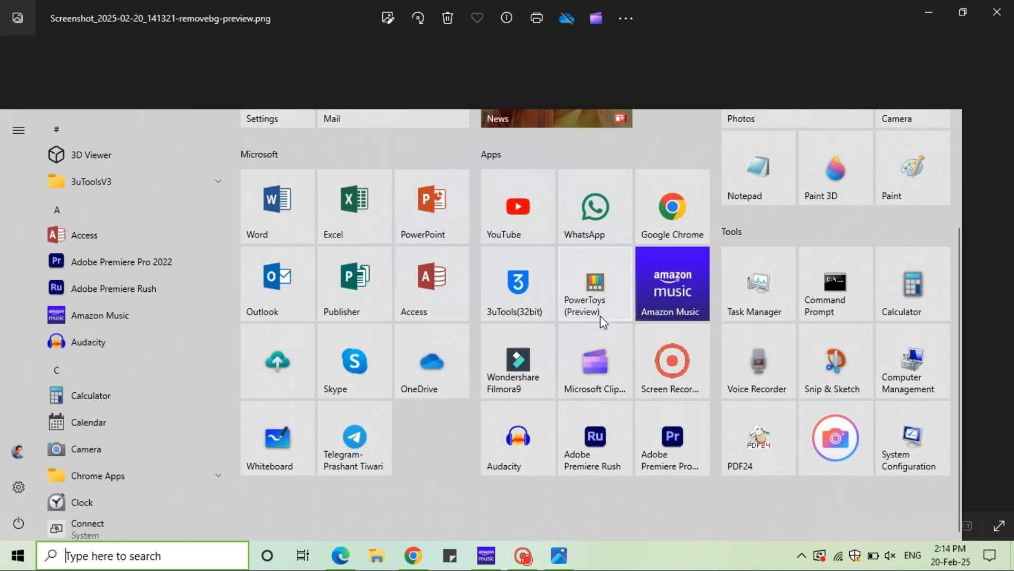
pyautogui.click(292, 226)
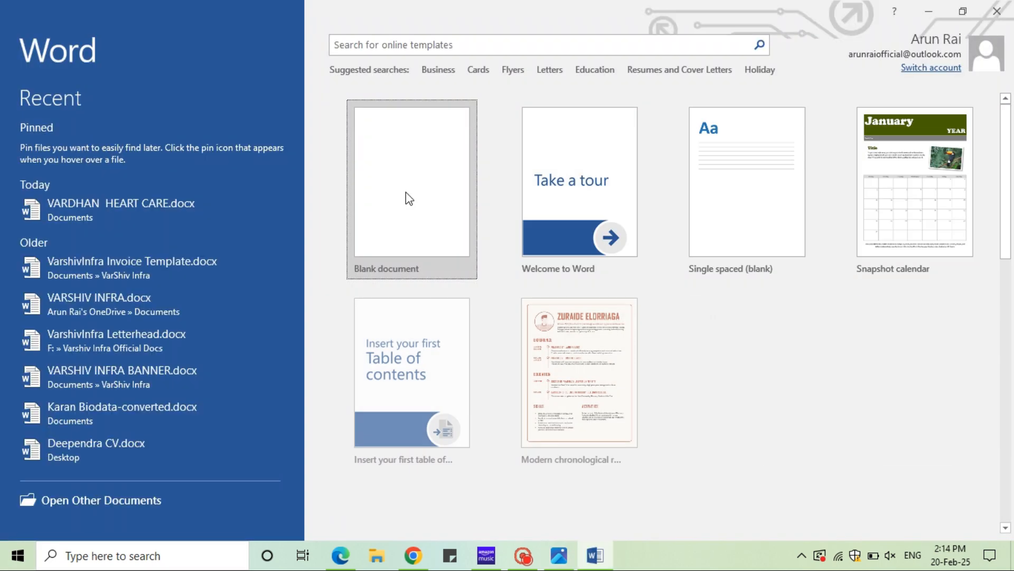
pyautogui.click(420, 200)
# Insert both the original gridded stamp screenshot and the background-free stamp from the Desktop as pictures
pyautogui.click(110, 36)
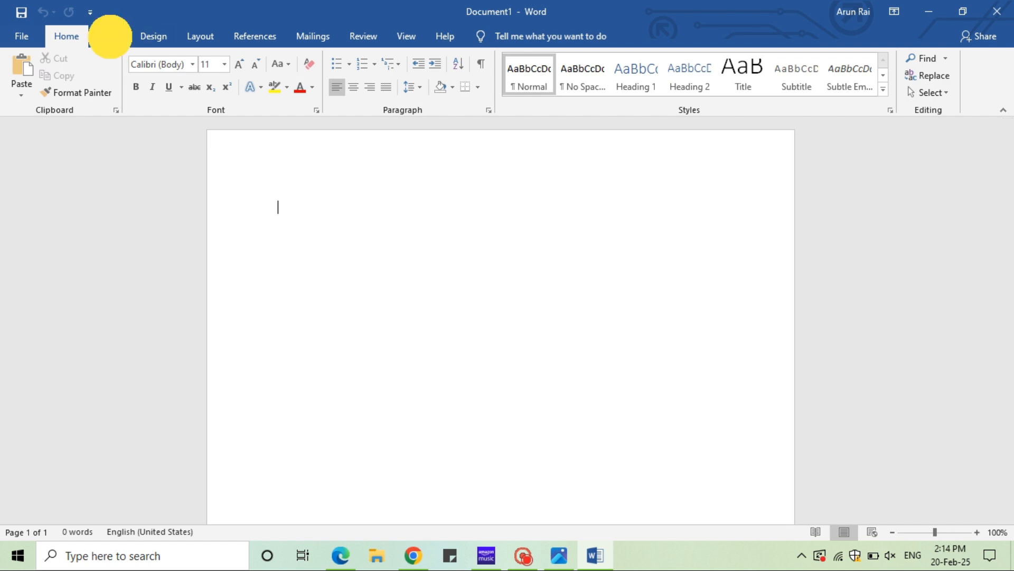
pyautogui.click(172, 65)
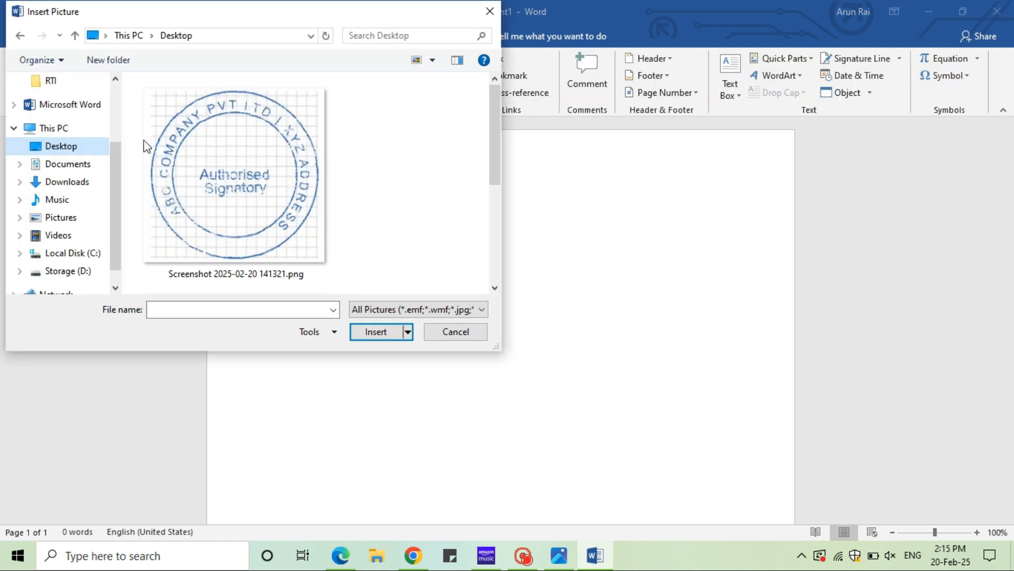
pyautogui.click(319, 205)
pyautogui.moveTo(490, 151); pyautogui.dragTo(494, 246)
pyautogui.click(266, 209)
pyautogui.click(383, 335)
pyautogui.click(585, 350)
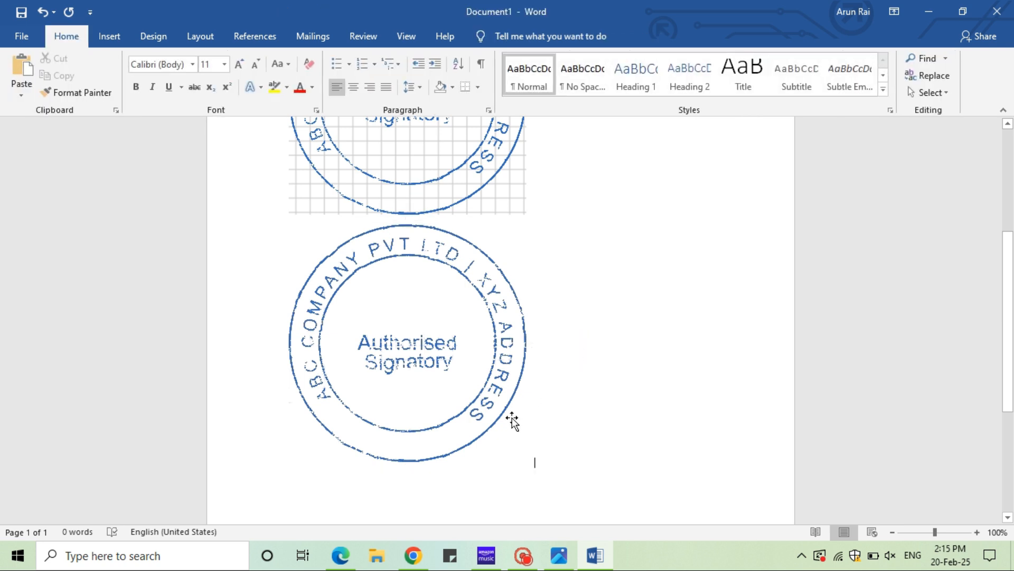
# Shrink both stamp pictures proportionally to roughly two thirds of their inserted size
pyautogui.scroll(-5, 586, 357)
pyautogui.click(506, 267)
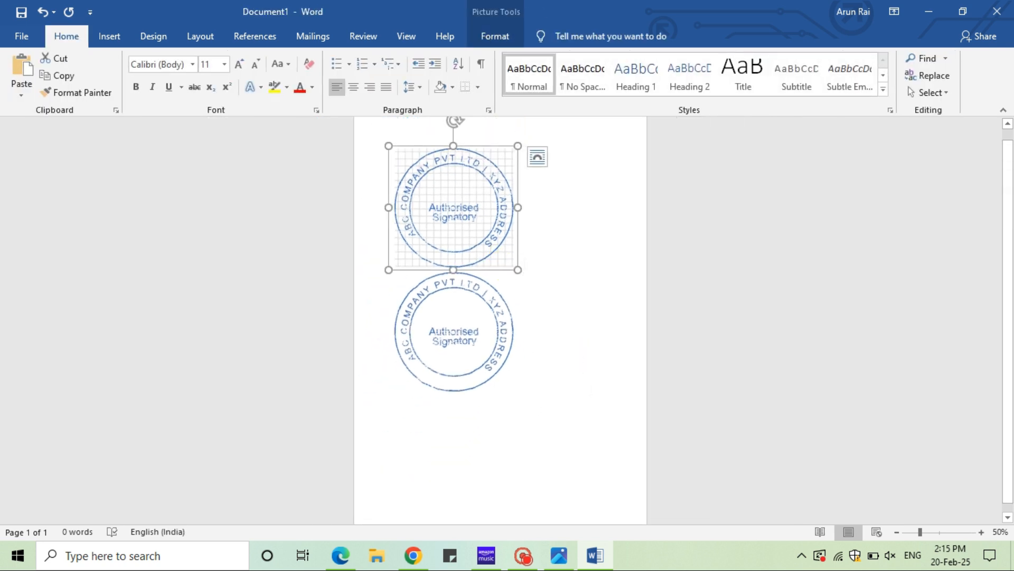
pyautogui.moveTo(516, 271); pyautogui.dragTo(471, 212)
pyautogui.click(552, 221)
pyautogui.moveTo(595, 271); pyautogui.dragTo(553, 224)
# Change the background-free stamp's text wrapping so it moves freely, and place it beside the gridded stamp with a gap between them
pyautogui.click(597, 157)
pyautogui.click(666, 293)
pyautogui.moveTo(493, 163); pyautogui.dragTo(488, 346)
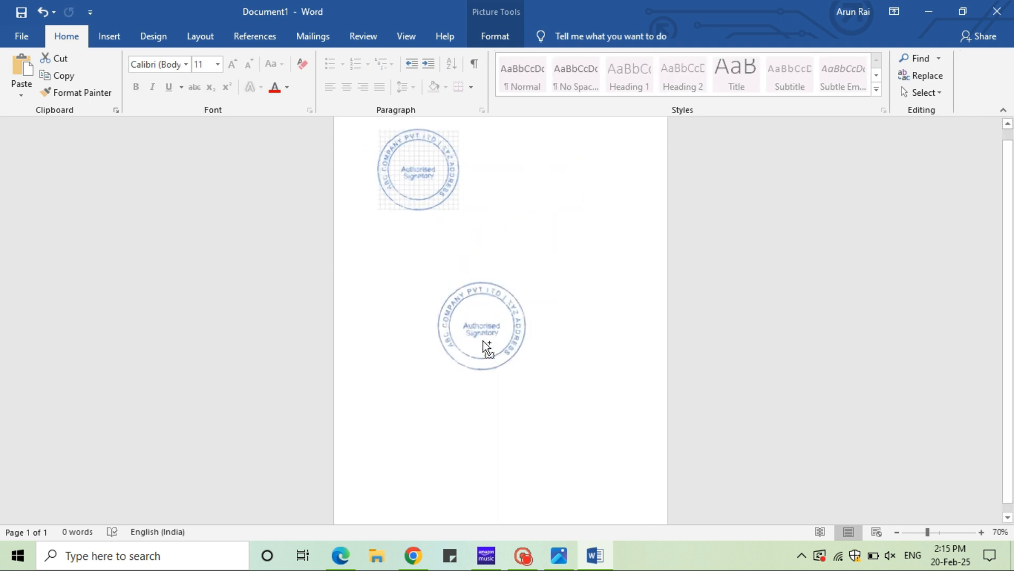
pyautogui.keyDown('ctrl'); pyautogui.scroll(6, 486, 344); pyautogui.keyUp('ctrl')
pyautogui.keyDown('ctrl'); pyautogui.scroll(-6, 439, 357); pyautogui.keyUp('ctrl')
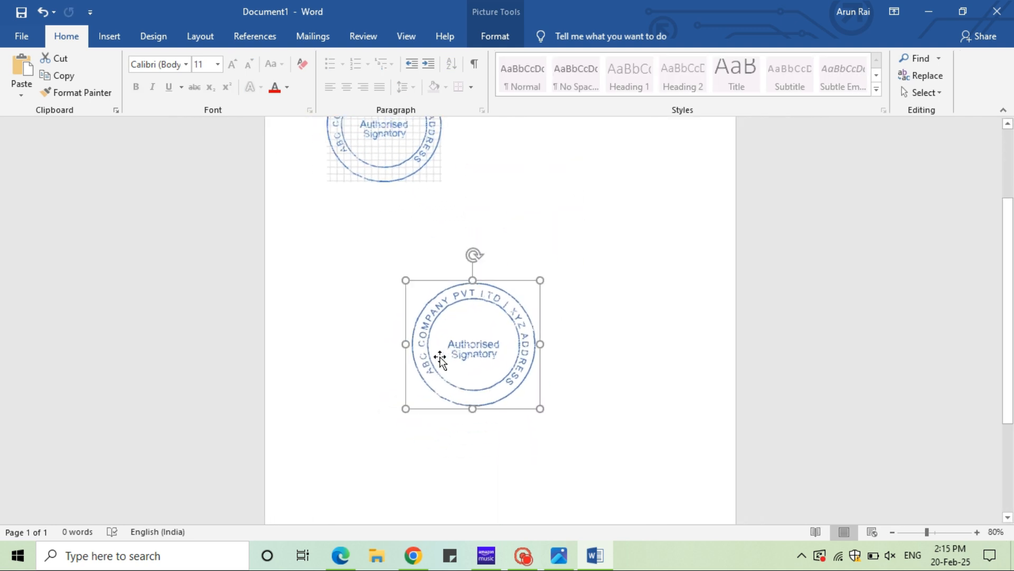
pyautogui.moveTo(491, 340); pyautogui.dragTo(557, 206)
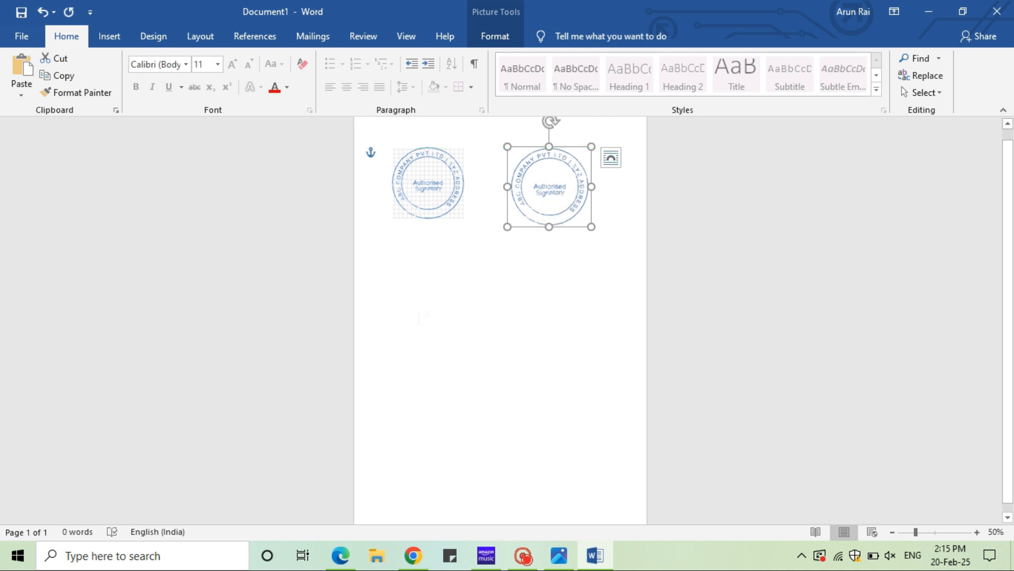
# Undo the last edit, set the font size to 48, and place the text cursor below the stamps
pyautogui.click(419, 316)
pyautogui.hotkey('ctrl', 'z')
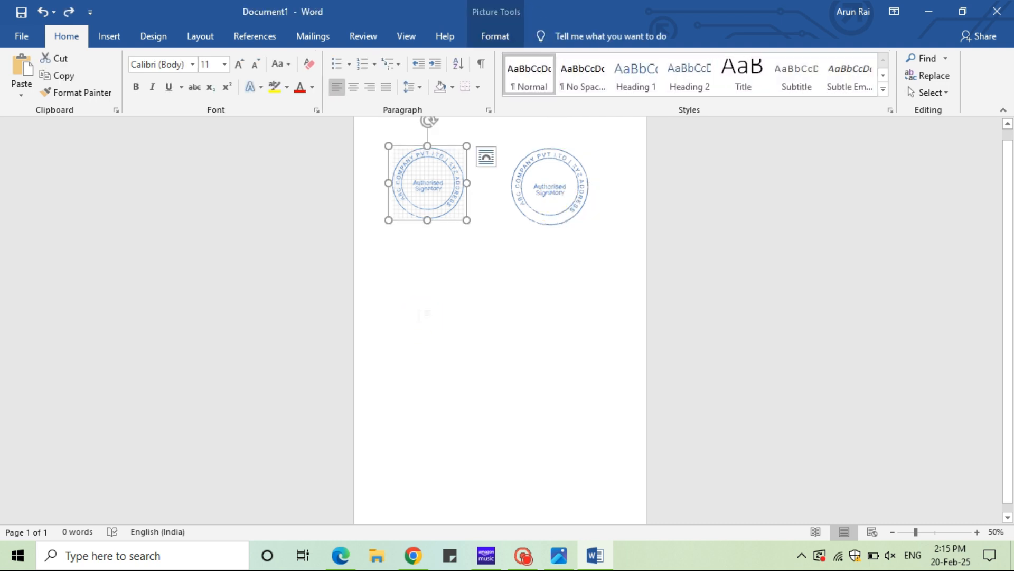
pyautogui.click(225, 64)
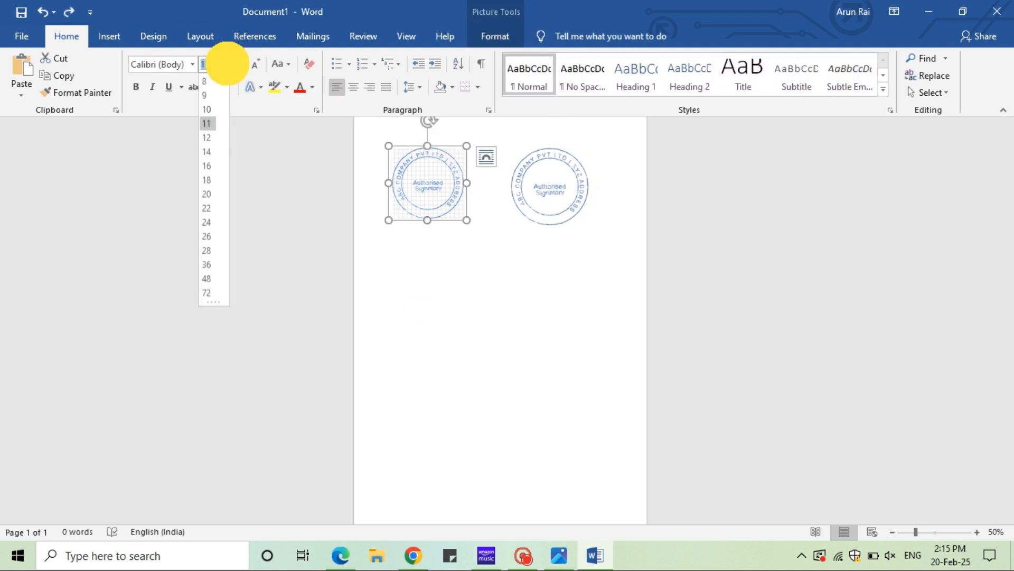
pyautogui.click(207, 278)
pyautogui.click(410, 273)
# Write "THANKS FOR WATCHING", a blank line, and "PLEASE", "LIKE" and "SHARE" on separate lines, and add a page break
pyautogui.write('T')
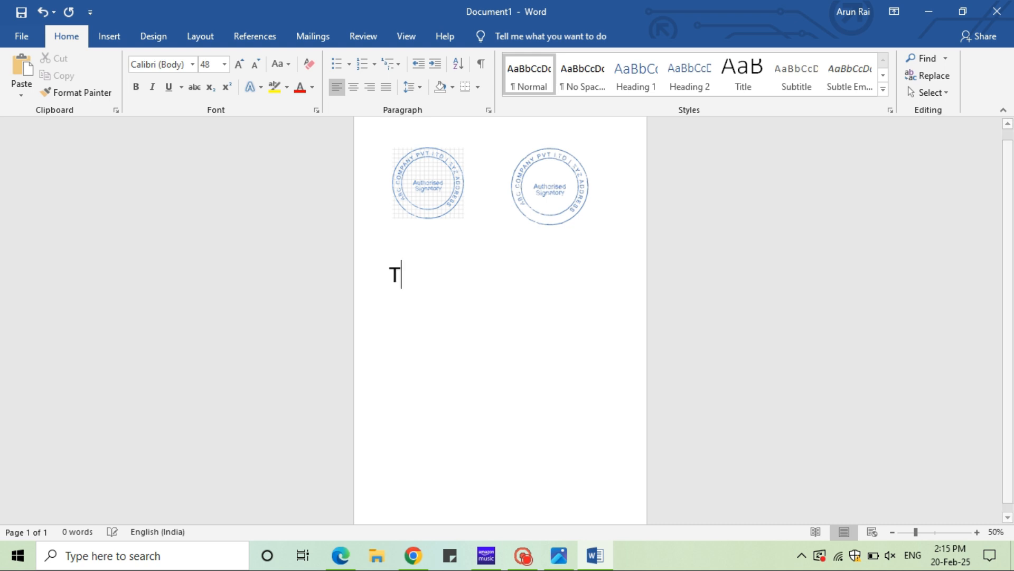
pyautogui.write('HANKS FOR WATCHING  PLEASE LIKE S')
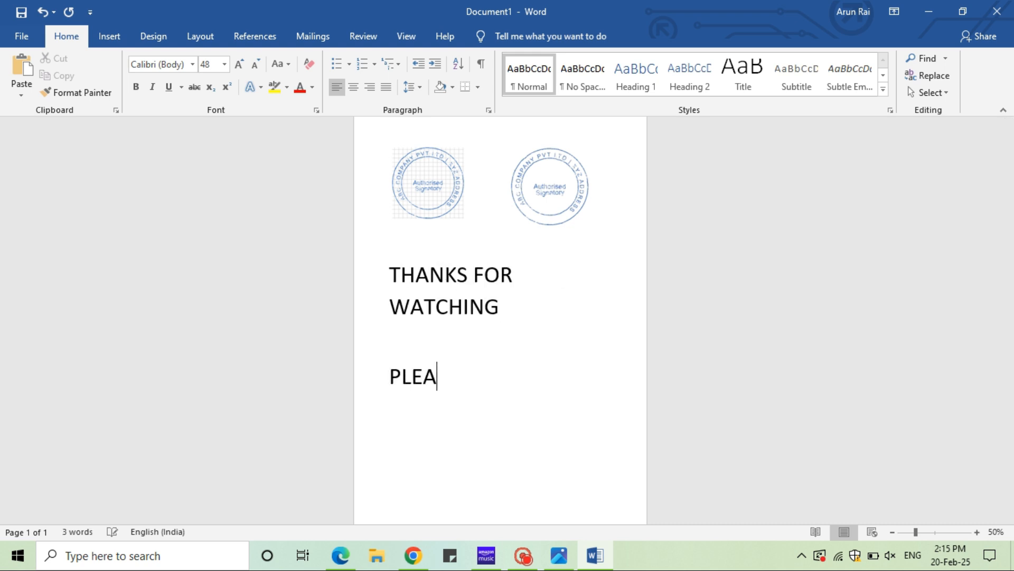
pyautogui.write('HARE')
pyautogui.hotkey('ctrl', 'Return')
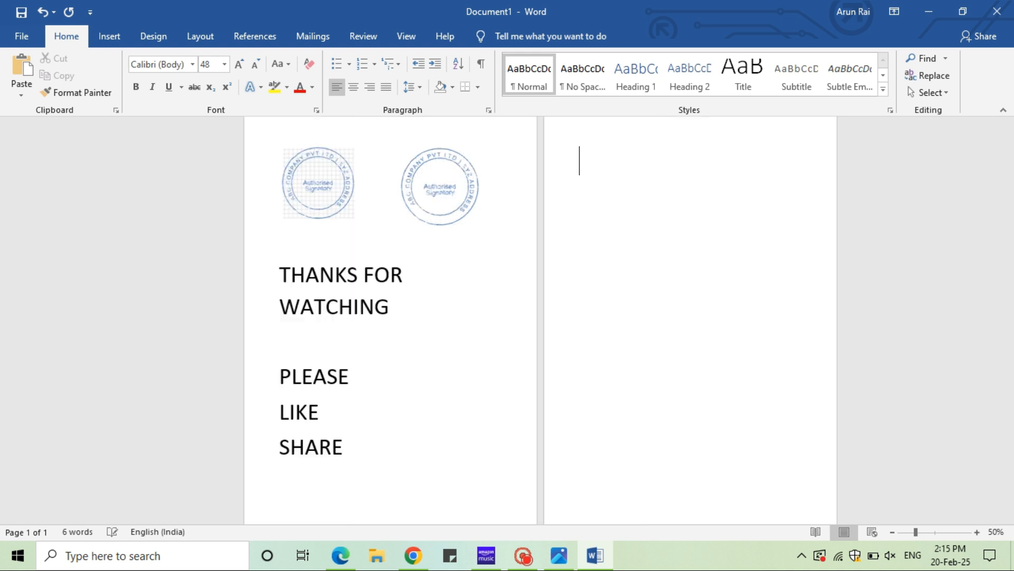